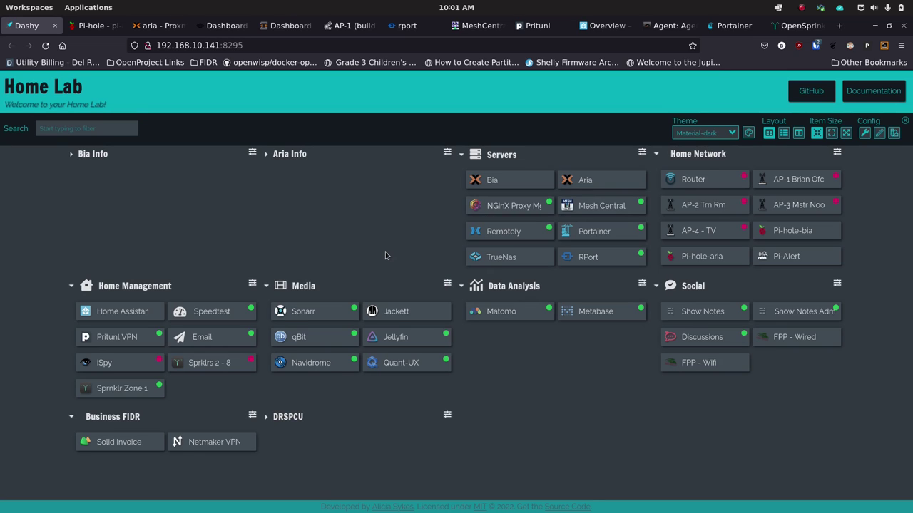
Expand the Bia Info and Aria Info sections and look over their system widgets.
left_click(80, 154)
scroll(198, 300, "down", 3)
scroll(193, 208, "up", 3)
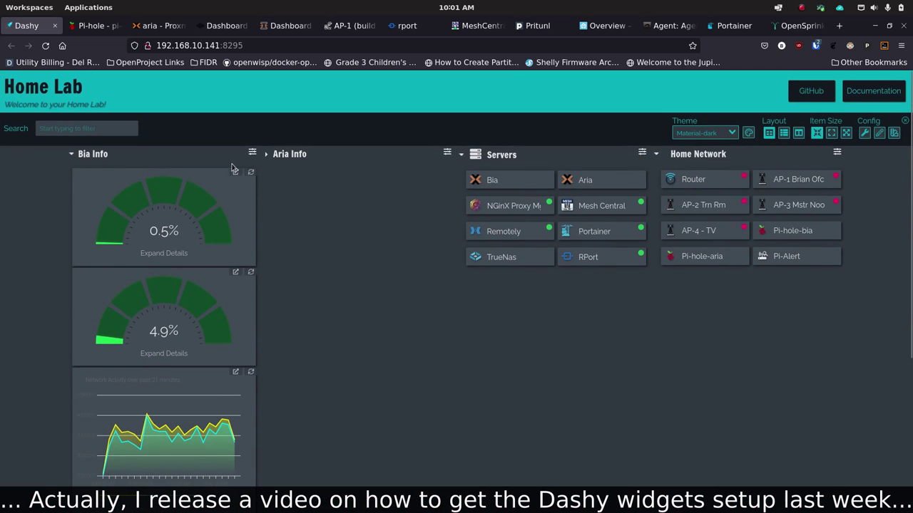
left_click(265, 156)
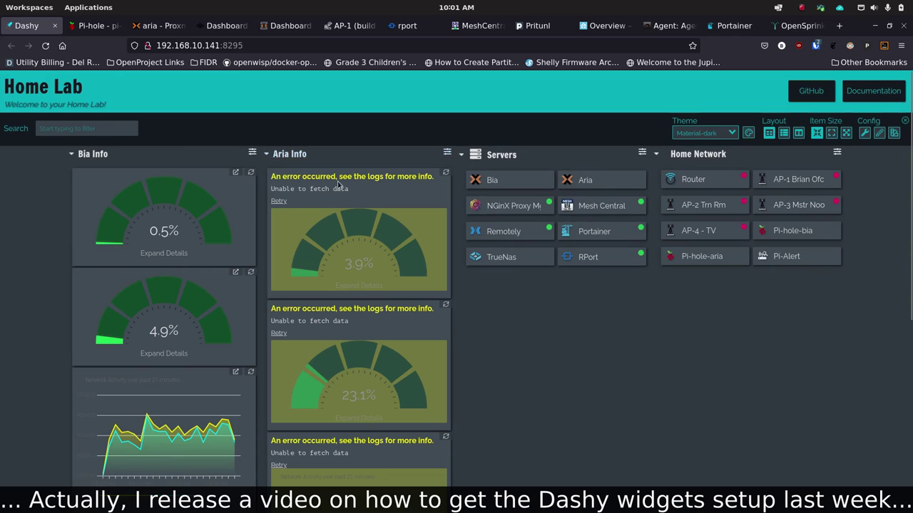
Refresh the two gauge widgets and the network activity chart in the Aria Info section.
left_click(445, 173)
left_click(446, 273)
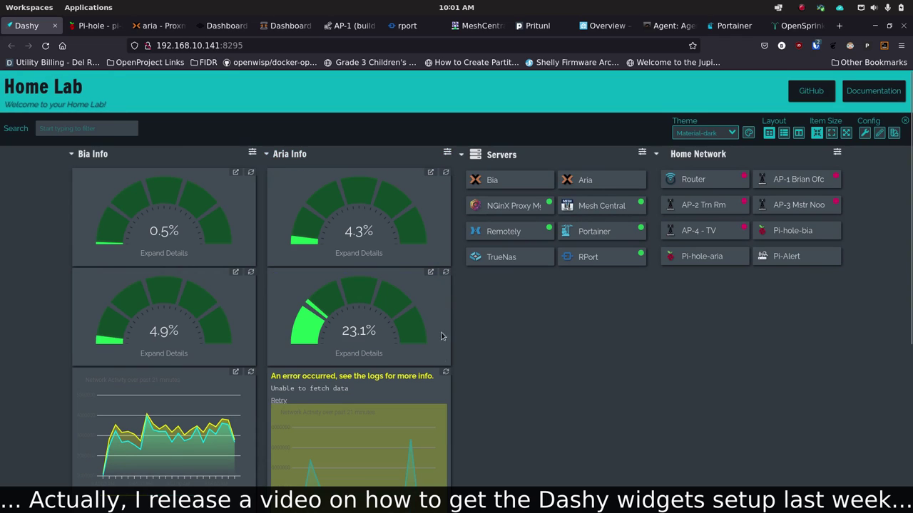
left_click(445, 372)
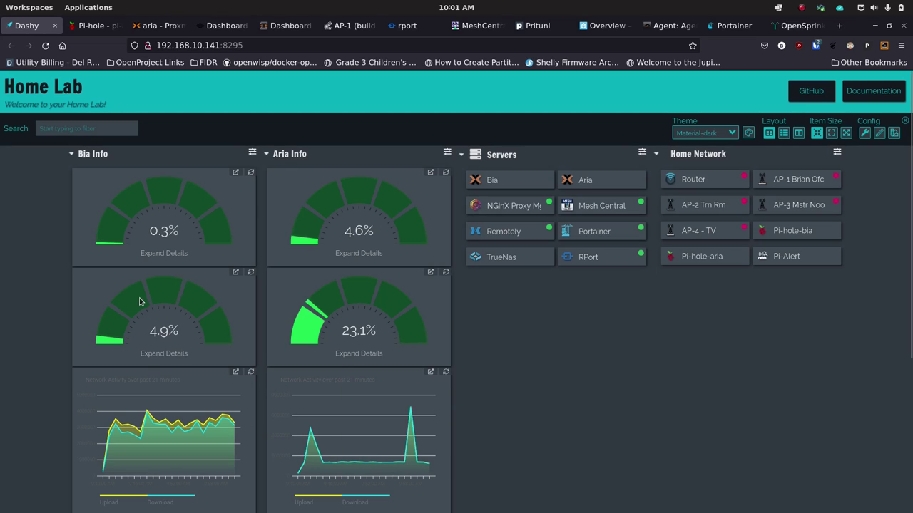
Collapse the Aria Info and Bia Info sections.
left_click(266, 156)
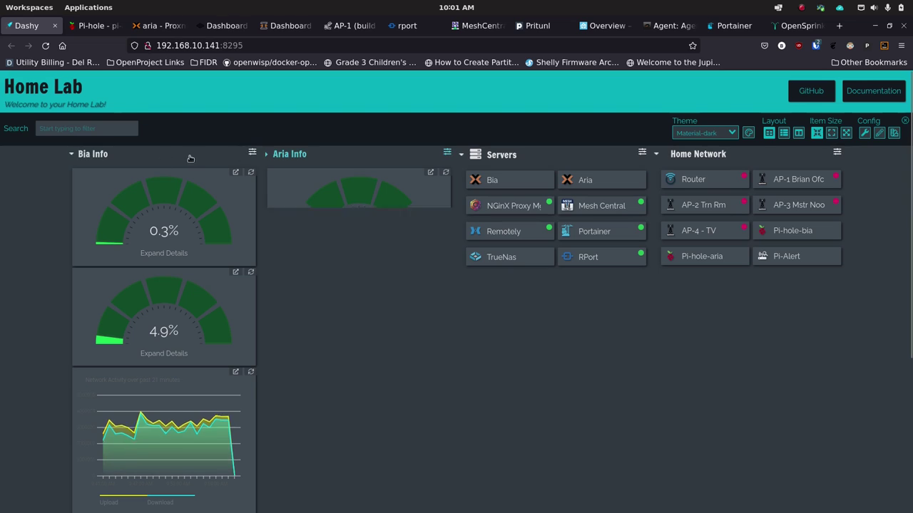
left_click(72, 156)
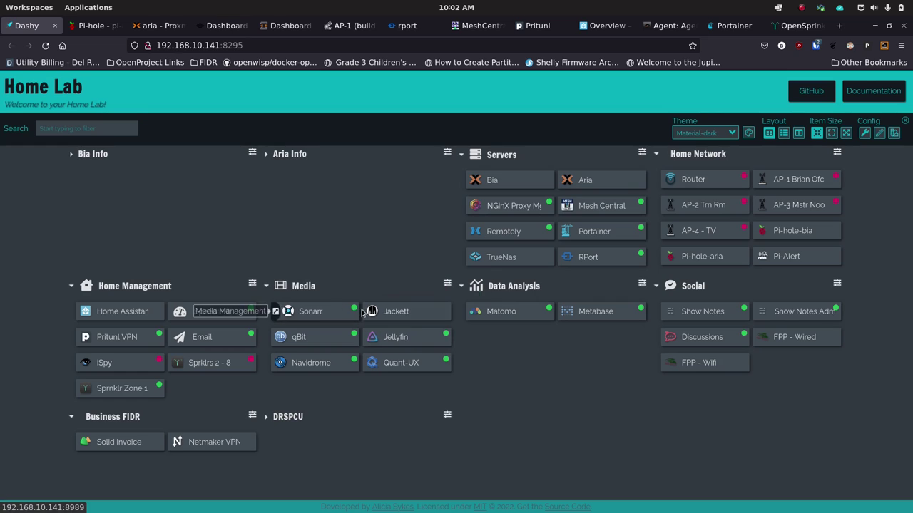
mouse_move(354, 307)
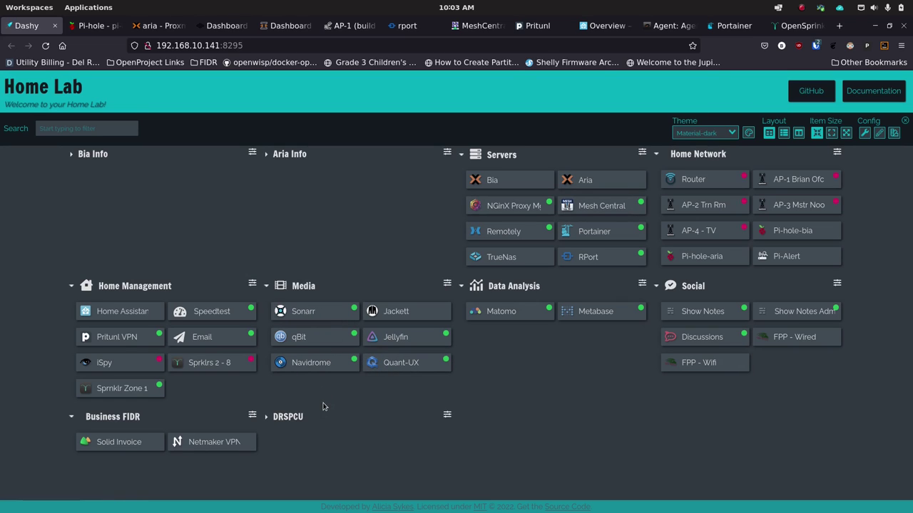
Switch to a new terminal, maximize its window and enlarge the text by two zoom levels.
mouse_move(365, 499)
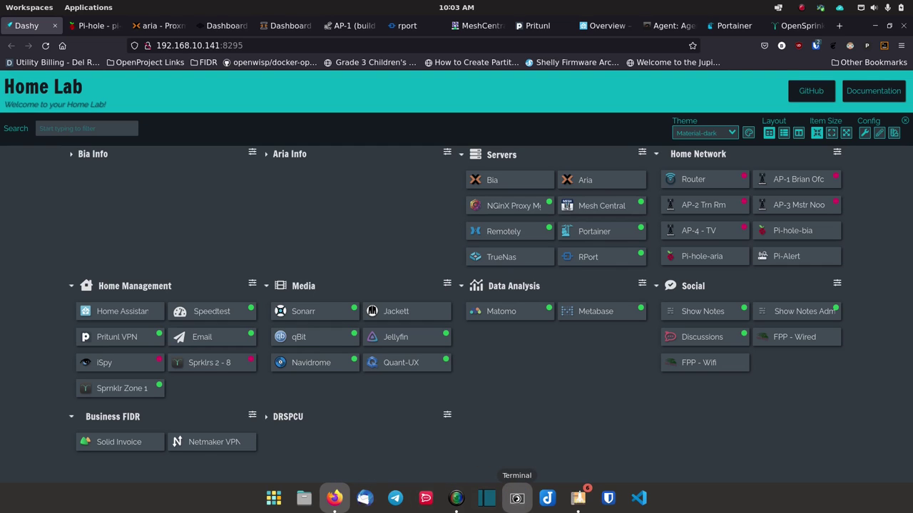
left_click(517, 499)
left_click_drag(261, 35, 340, 2)
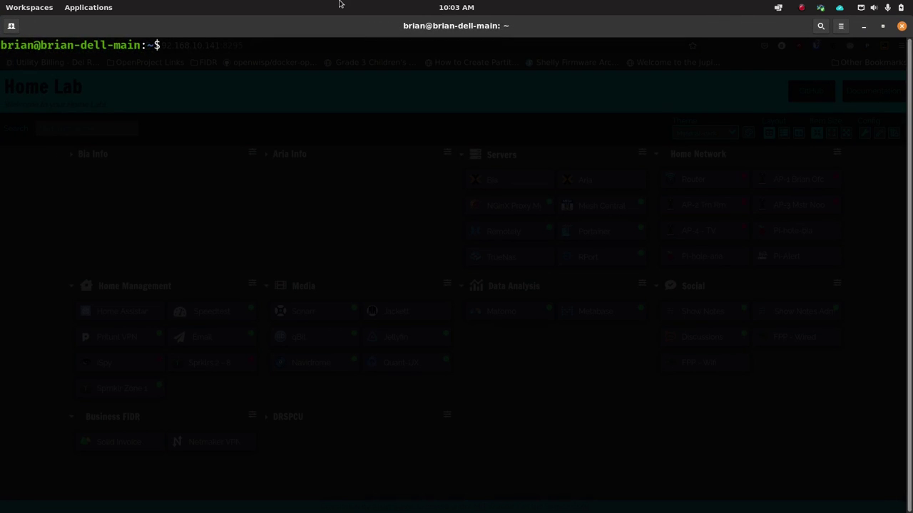
key("ctrl+plus")
key("ctrl+plus")
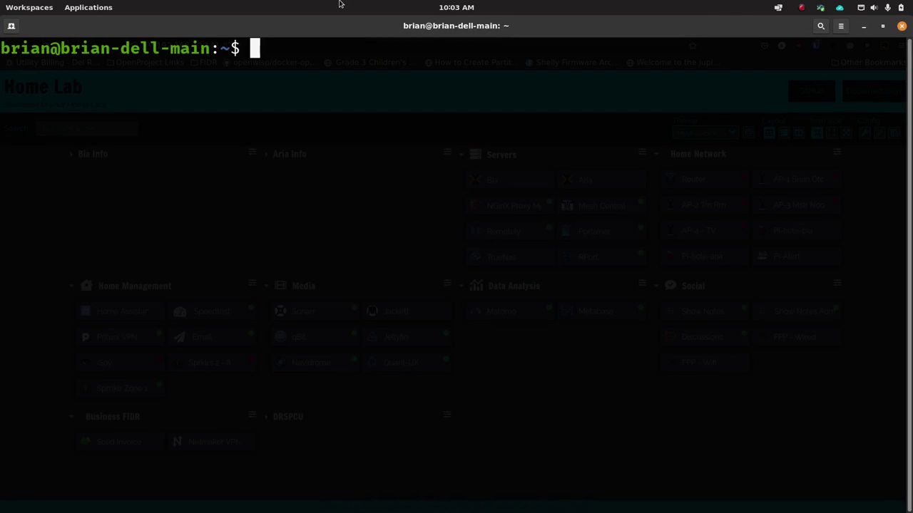
Ping 192.168.10.141 and stop it after about a dozen packets.
type("ping 192.168.10.141")
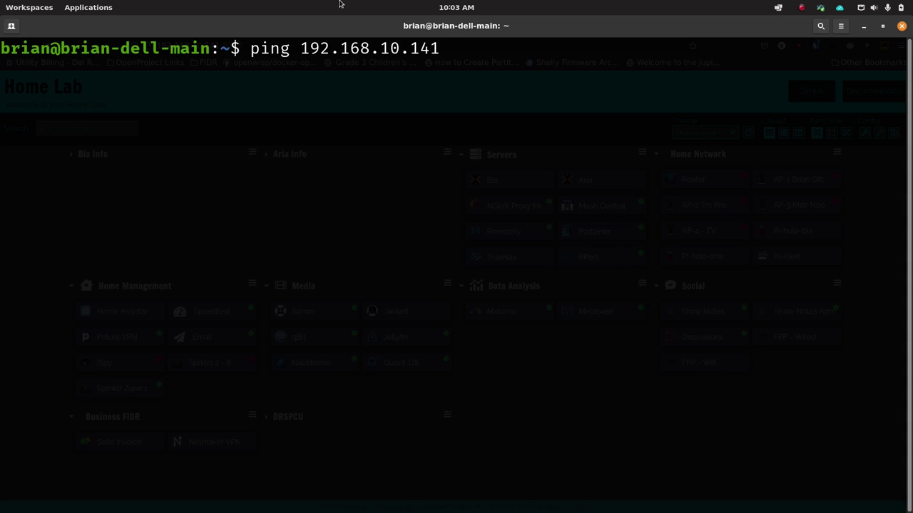
key("Return")
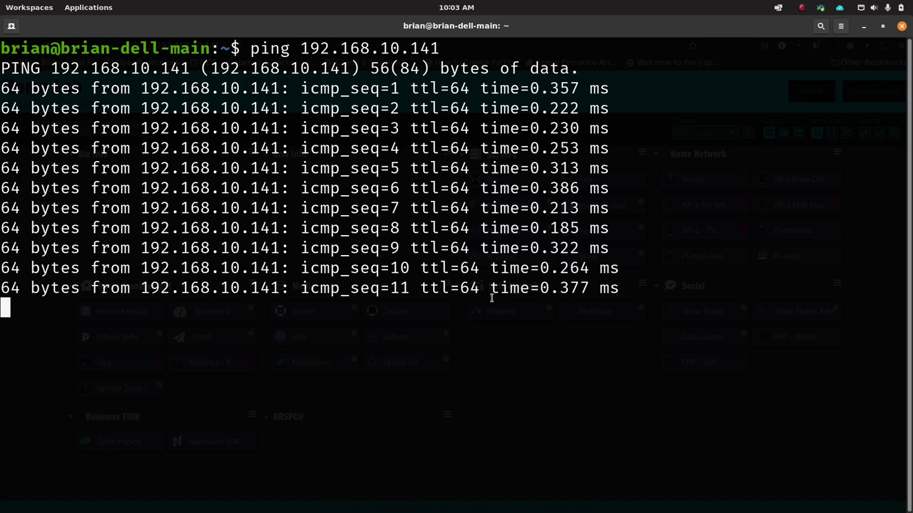
key("ctrl+c")
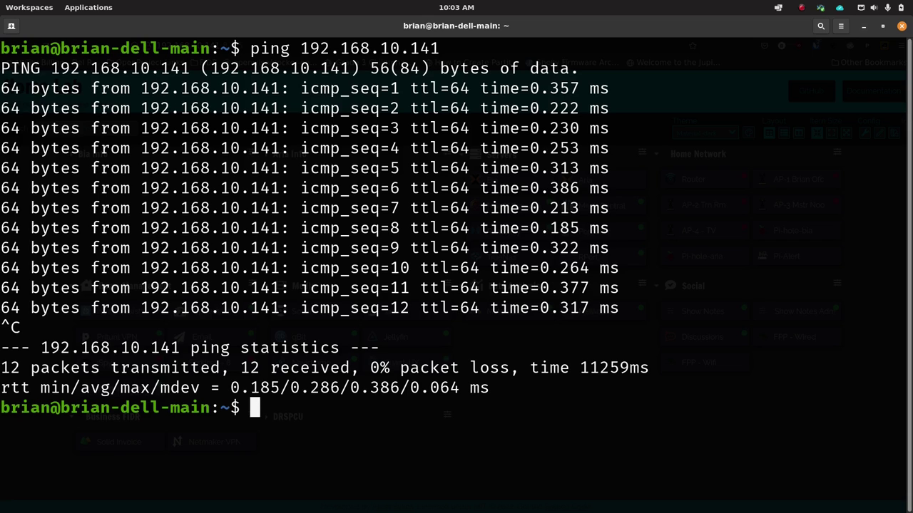
Clear the terminal, restore its window to a smaller size and return to the Dashy dashboard.
type("clear")
key("Return")
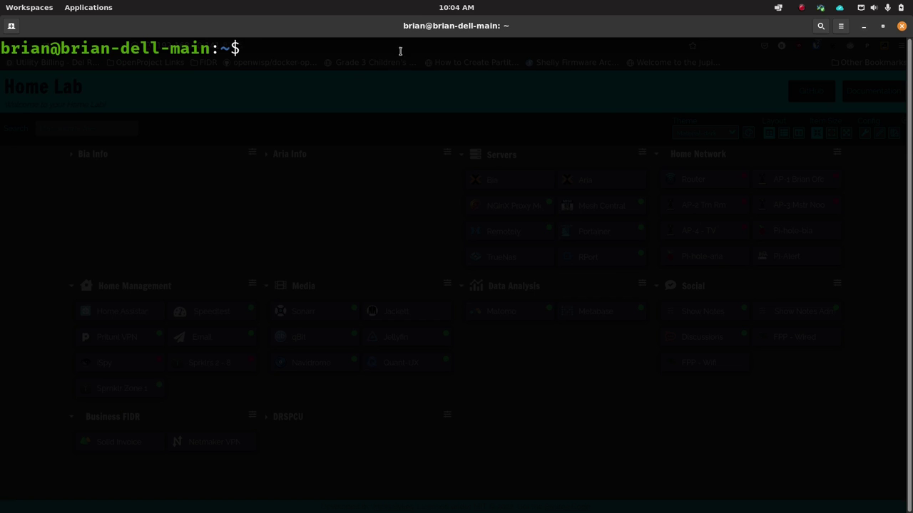
left_click_drag(406, 35, 406, 65)
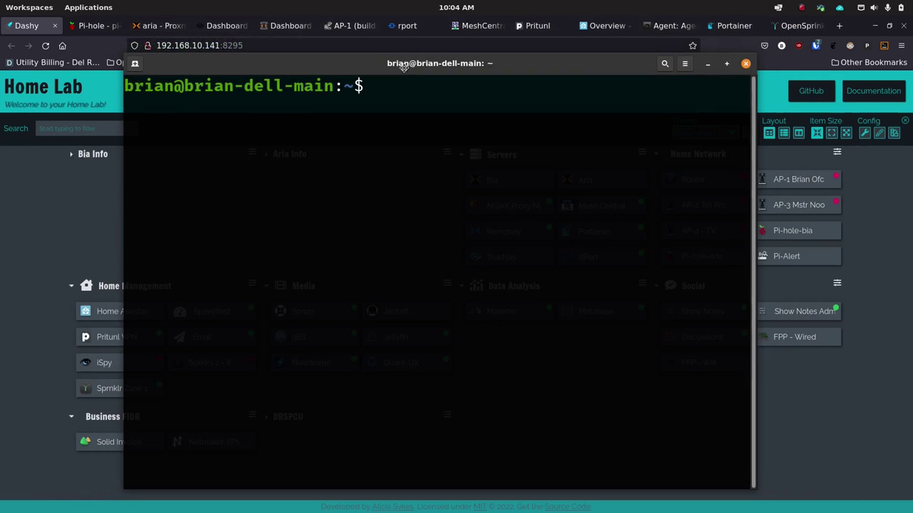
left_click(28, 223)
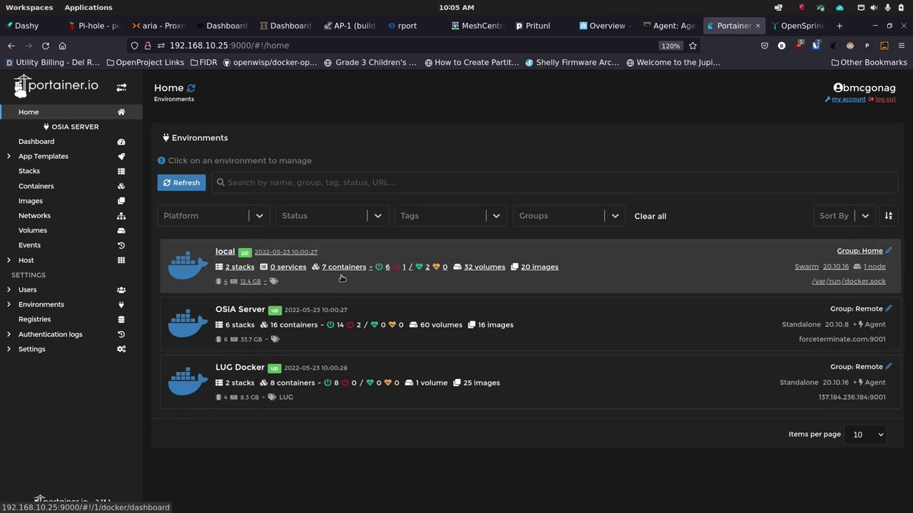
Open the container list of the local environment in Portainer.
left_click(343, 279)
scroll(424, 410, "down", 1)
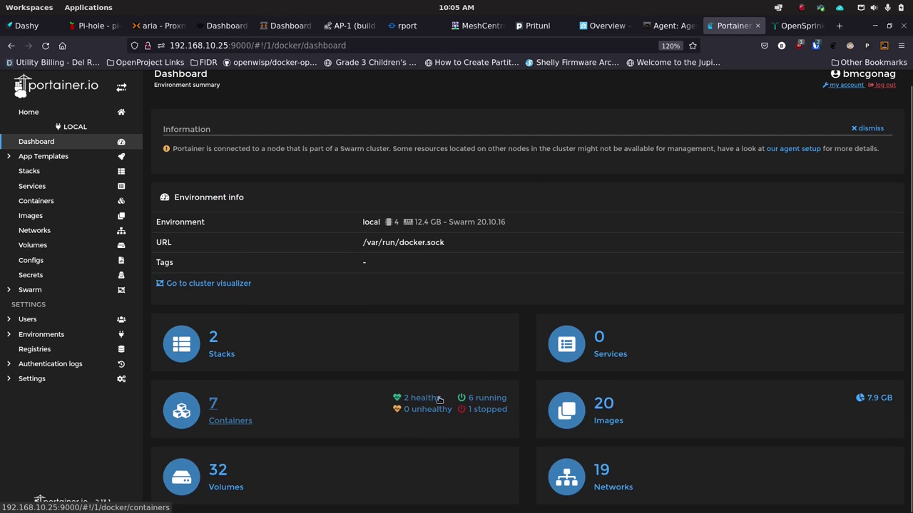
left_click(284, 416)
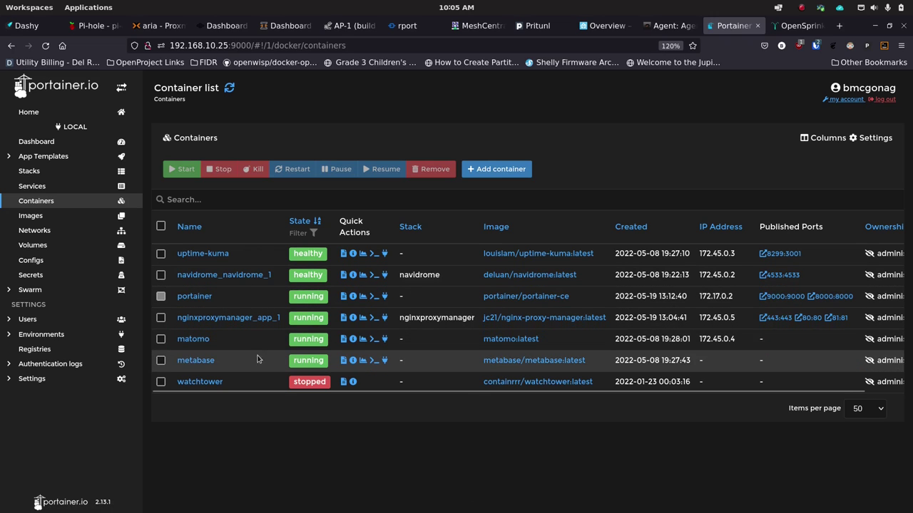
View the latest log lines of the nginxproxymanager_app_1 container.
left_click(161, 318)
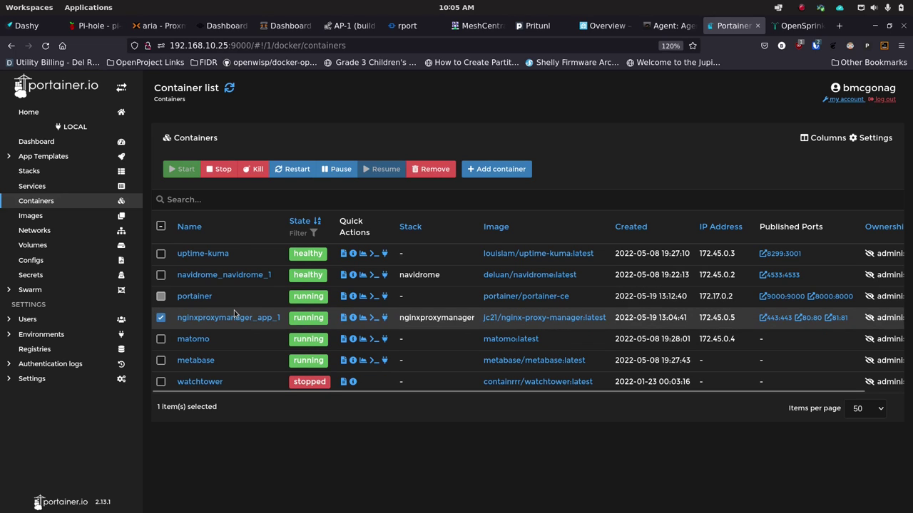
left_click(161, 318)
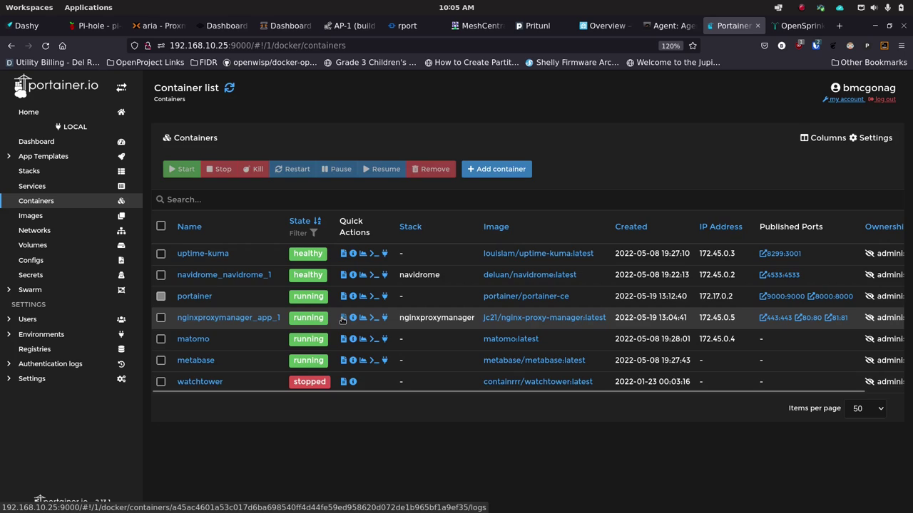
left_click(342, 318)
scroll(357, 449, "down", 3)
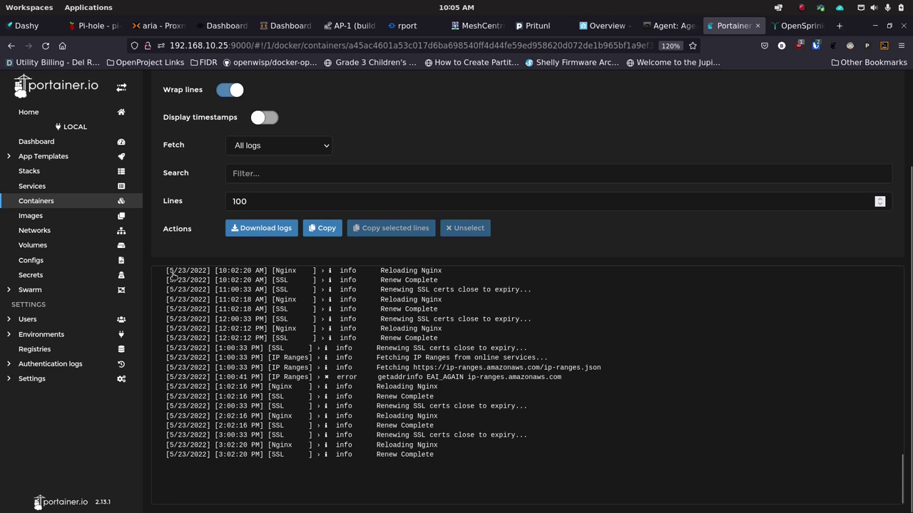
Select nginxproxymanager_app_1 in the container list and switch back to the Dashy dashboard.
left_click(53, 205)
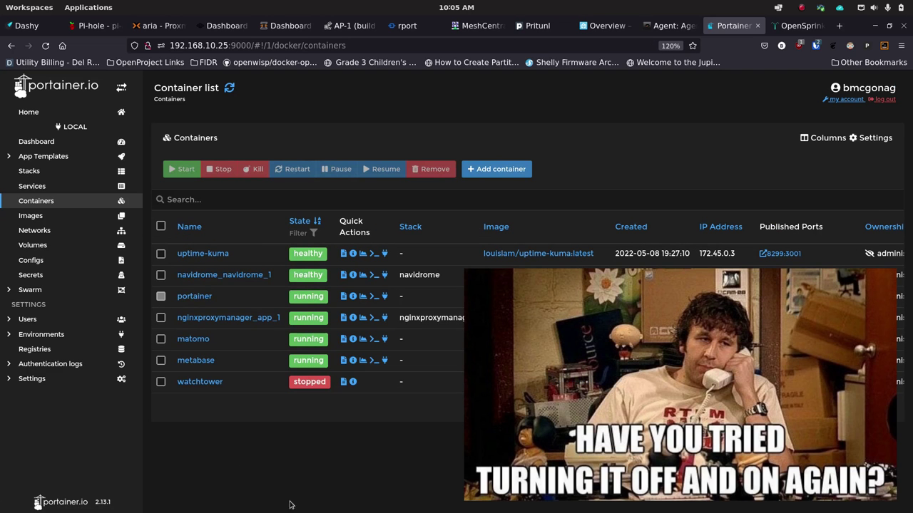
left_click(160, 317)
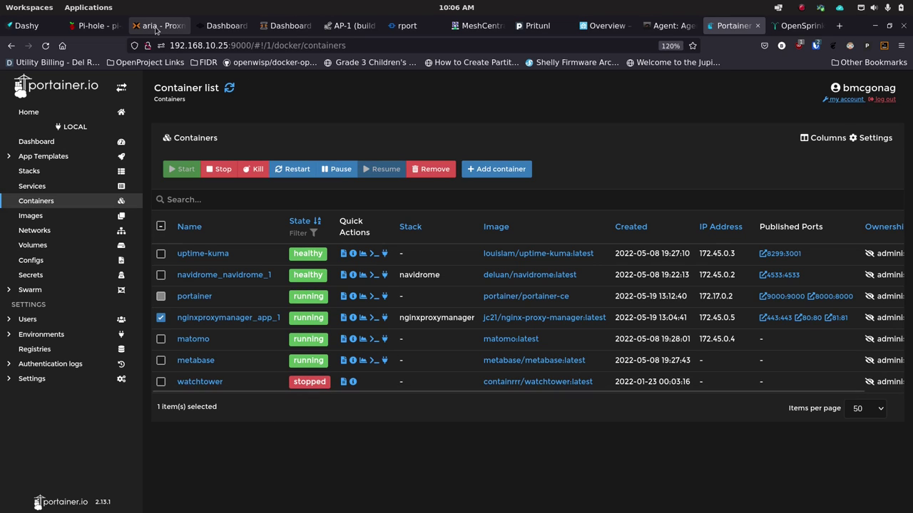
left_click(27, 25)
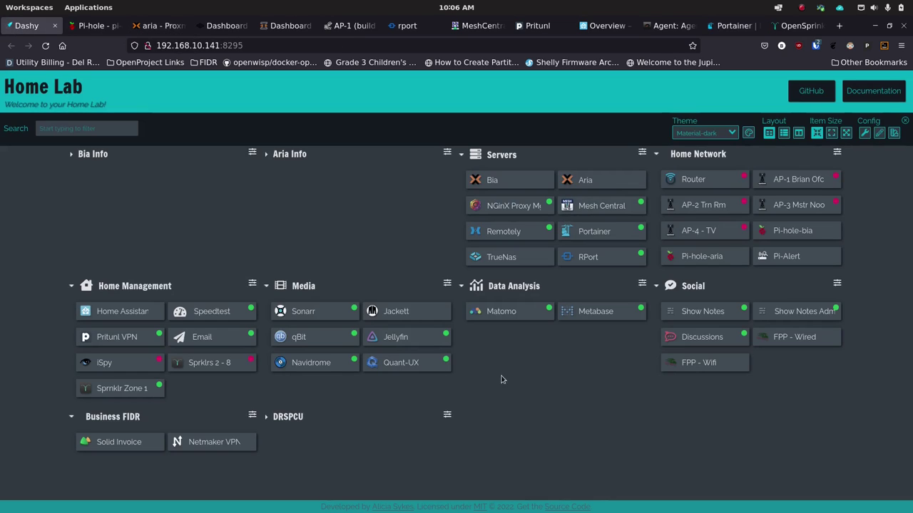
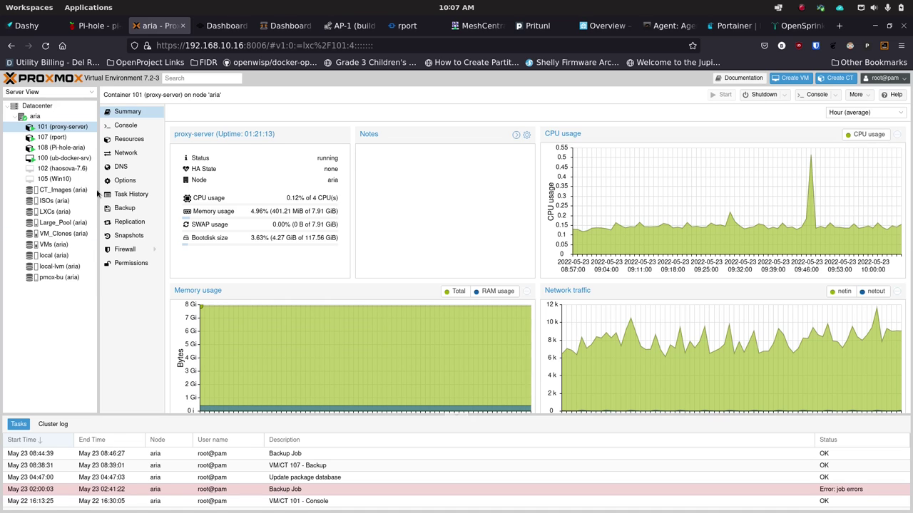
View the Proxmox summaries of container 107 (rport) and virtual machine 100 (ub-docker-srv), and switch back to Dashy.
left_click(74, 138)
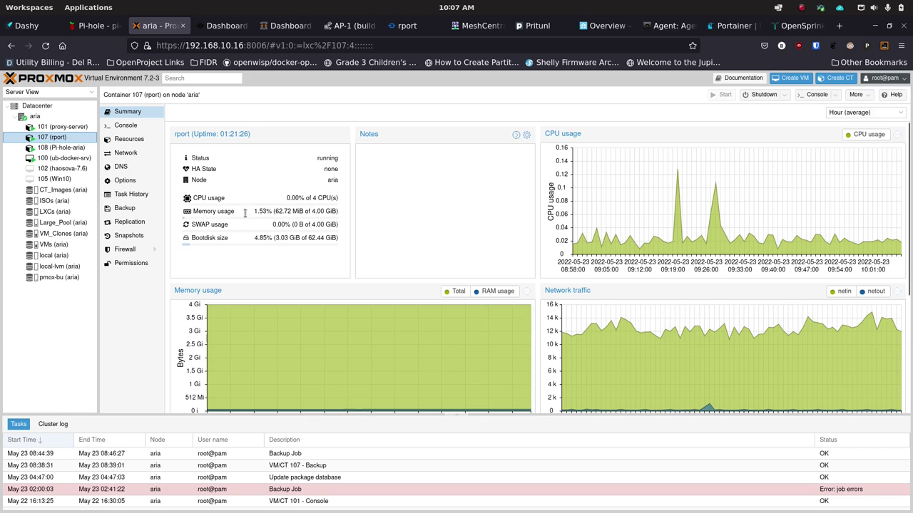
mouse_move(682, 237)
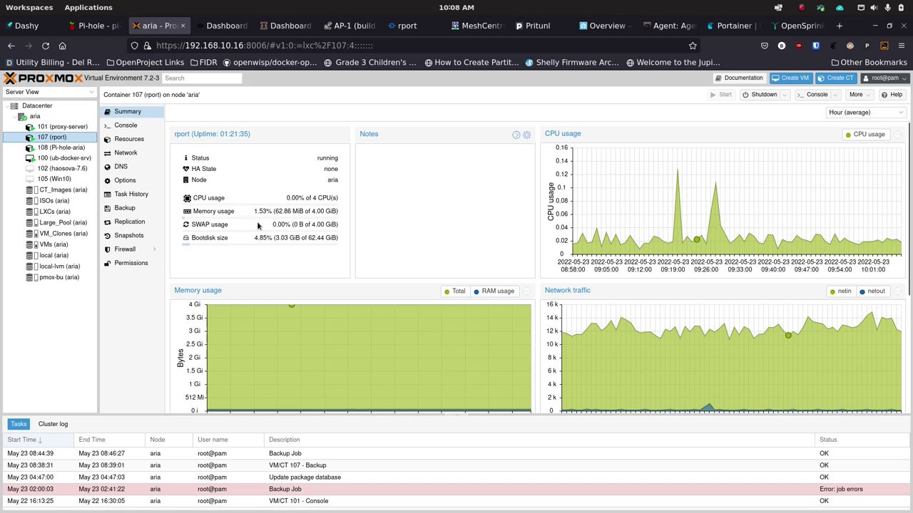
left_click(59, 160)
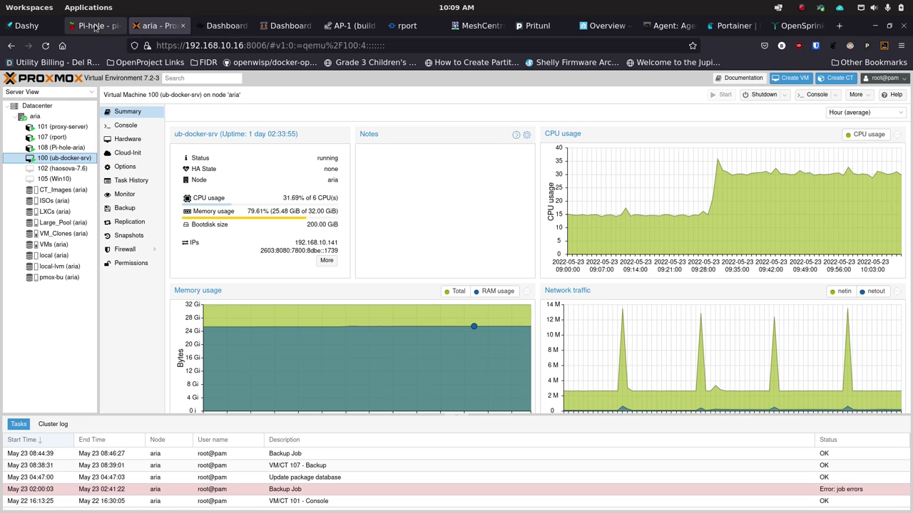
left_click(27, 26)
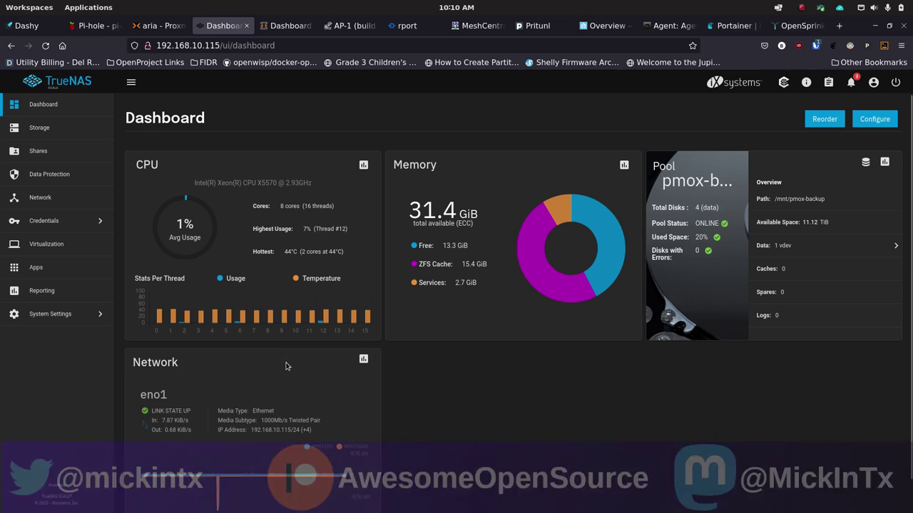
Review the TrueNAS dashboard's CPU, memory, pool and network cards, and recheck the Proxmox summary of ub-docker-srv.
scroll(411, 410, "down", 1)
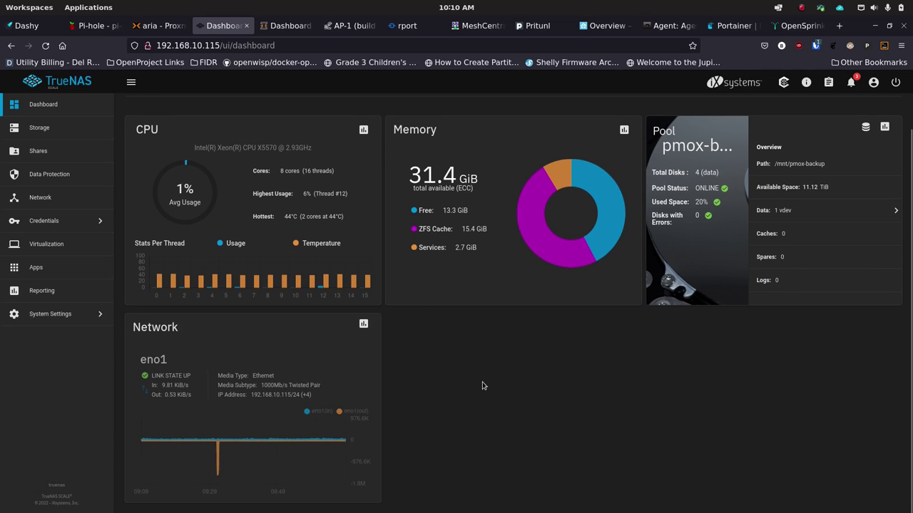
scroll(484, 385, "up", 1)
scroll(484, 386, "down", 1)
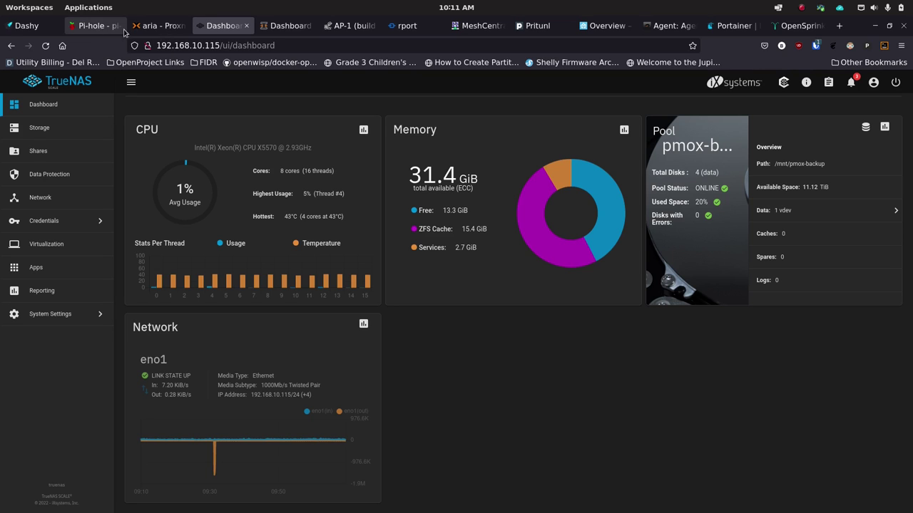
left_click(153, 29)
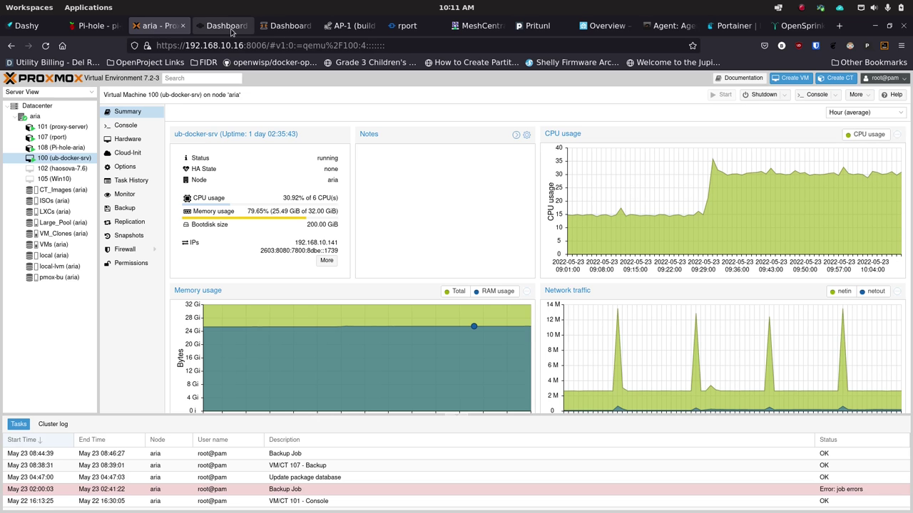
left_click(214, 27)
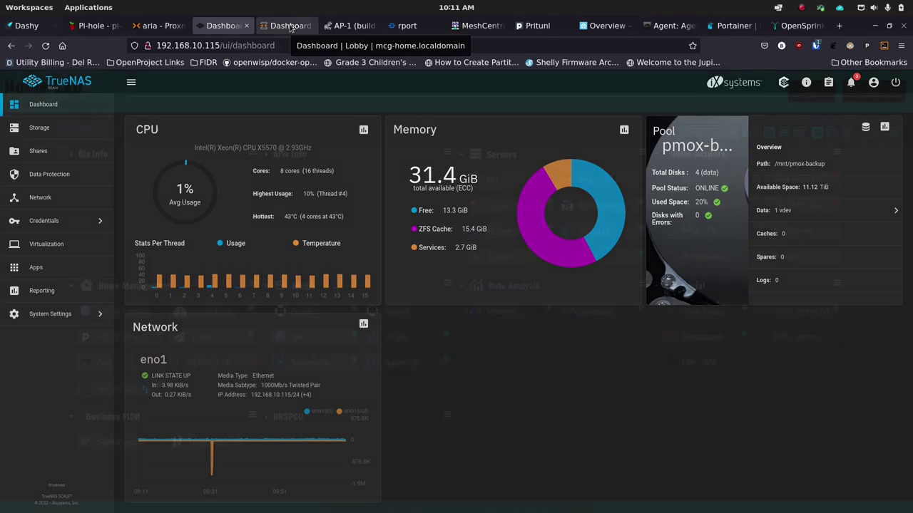
Return to the Dashy dashboard and open the Router entry of the Home Network section.
key("ctrl+1")
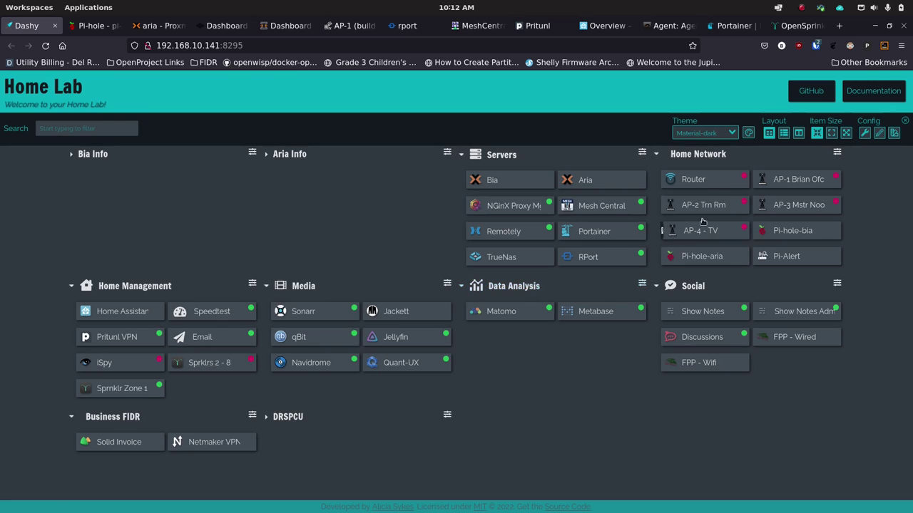
left_click(701, 181)
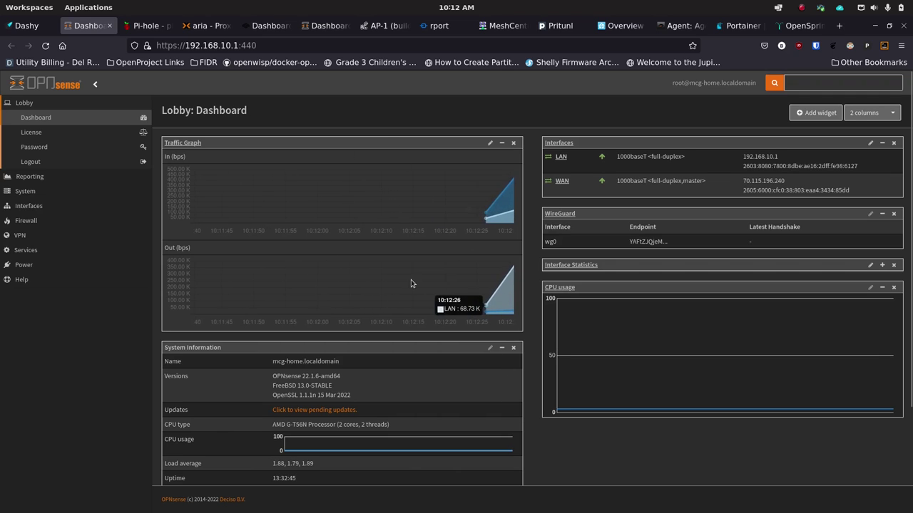
Review the OPNsense dashboard's system information, including memory and disk usage, and close the dashboard.
scroll(420, 428, "down", 4)
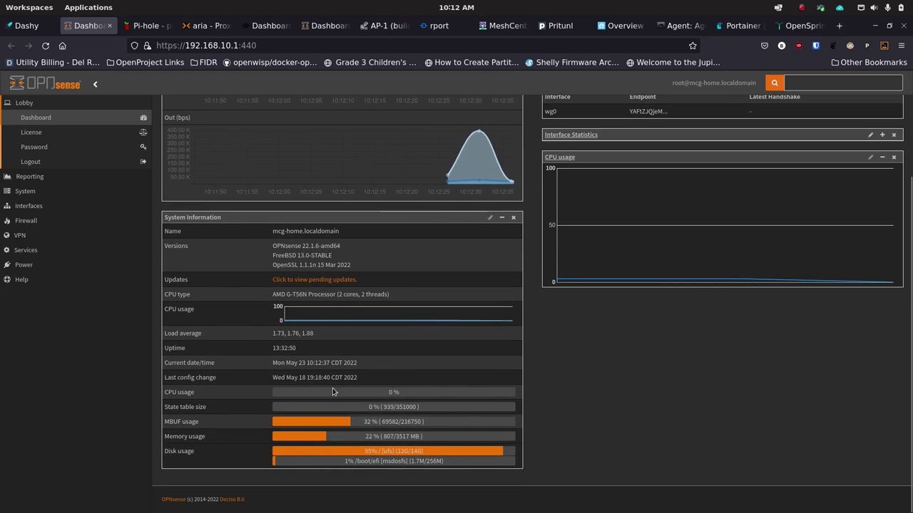
scroll(443, 422, "up", 4)
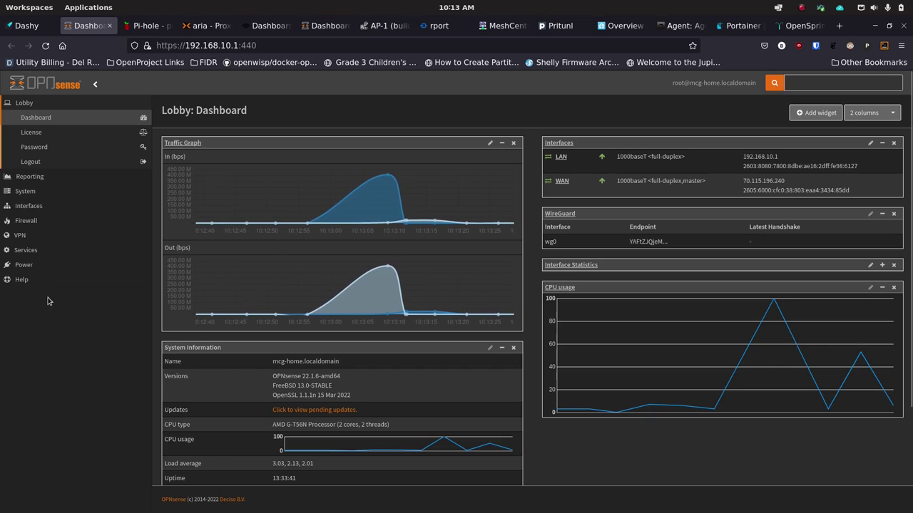
left_click(110, 26)
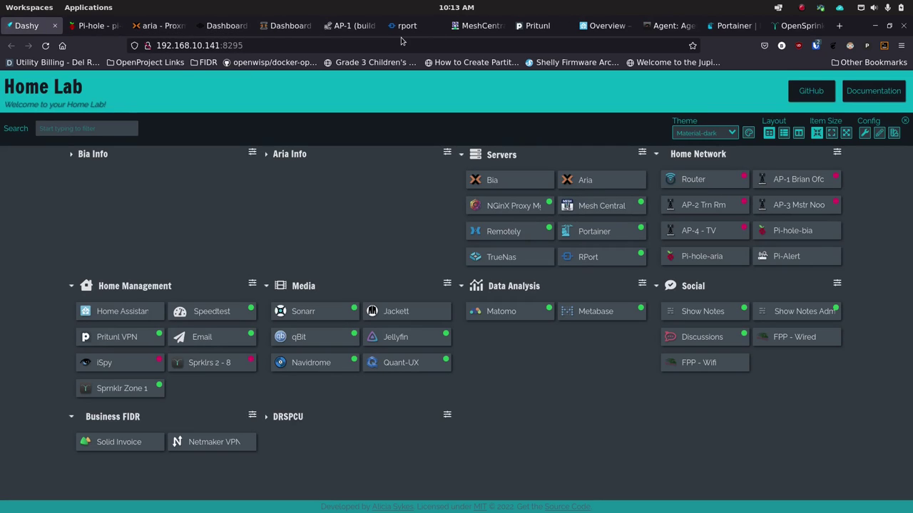
Check the AP-1 access point's bandwidth graphs and the Pi-hole dashboard, and return to Dashy.
left_click(351, 25)
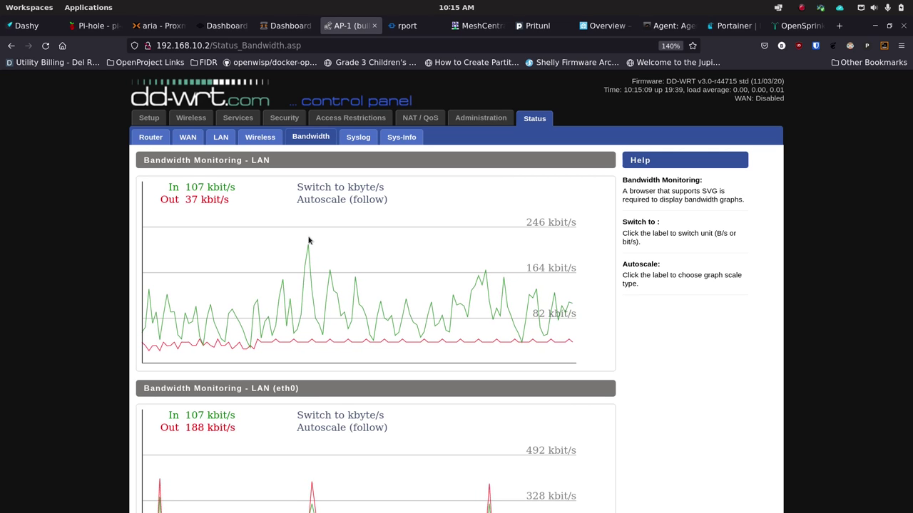
left_click(93, 26)
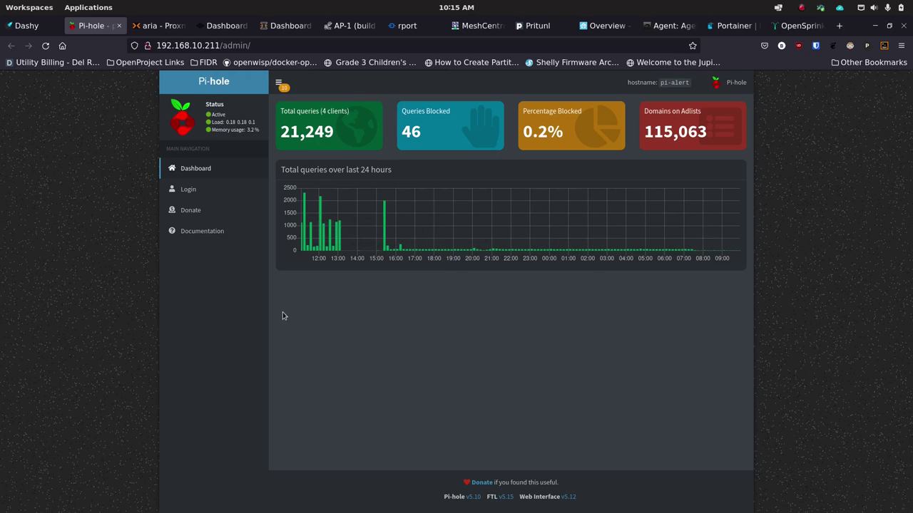
left_click(30, 26)
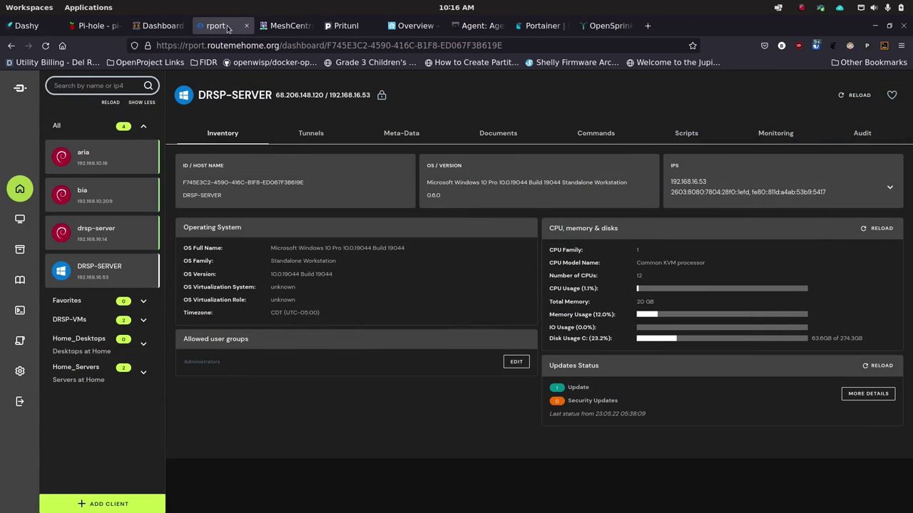
left_click(28, 26)
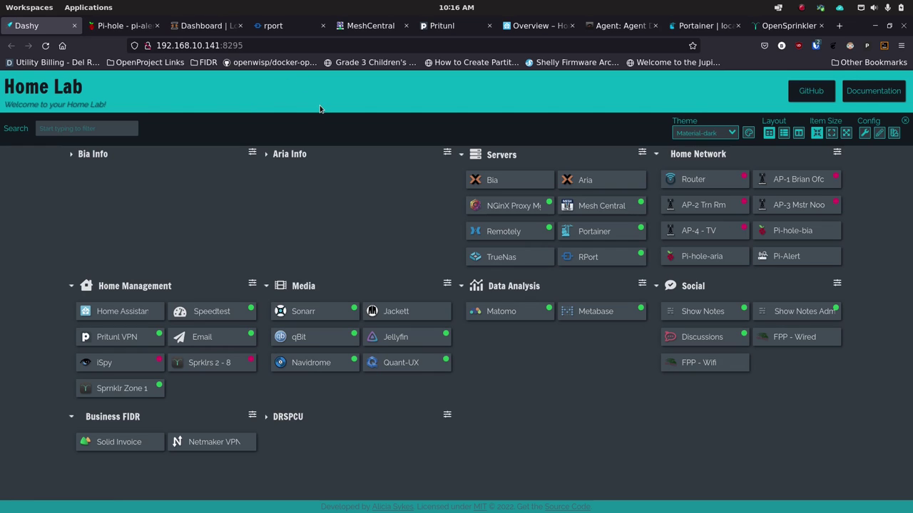
Connect to the aria server's terminal in MeshCentral, list the current directory with ls, and disconnect.
left_click(371, 26)
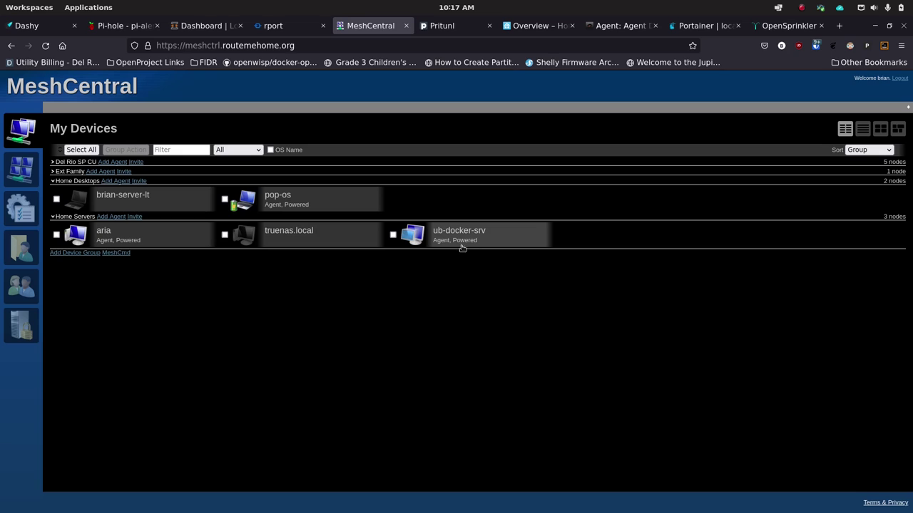
left_click(144, 241)
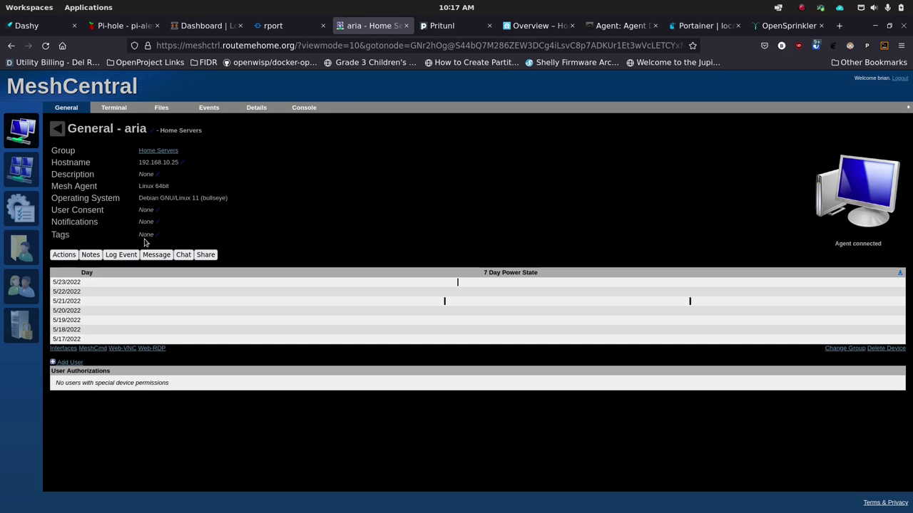
left_click(111, 108)
left_click(63, 152)
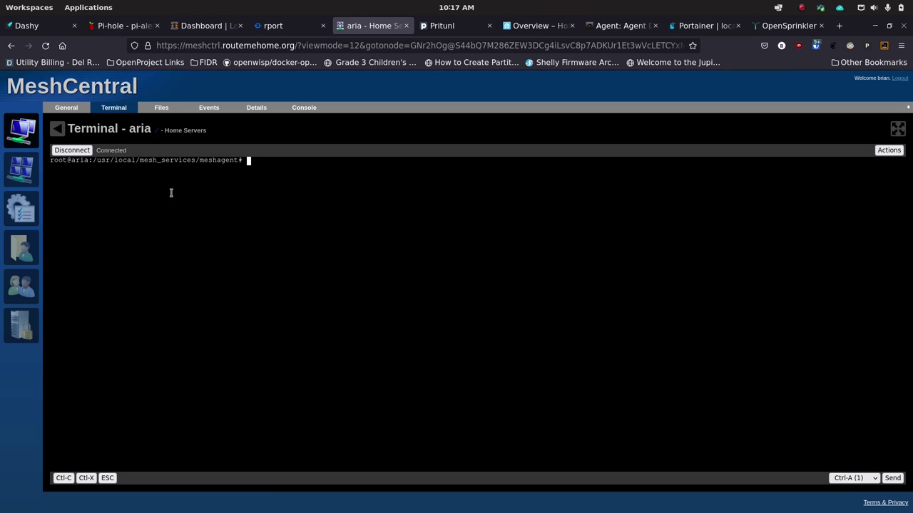
type("ls")
key("Return")
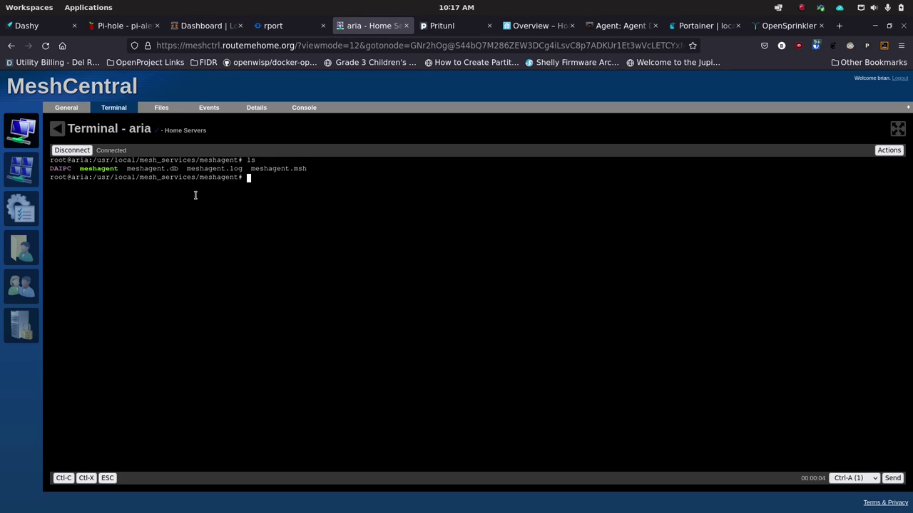
left_click(61, 149)
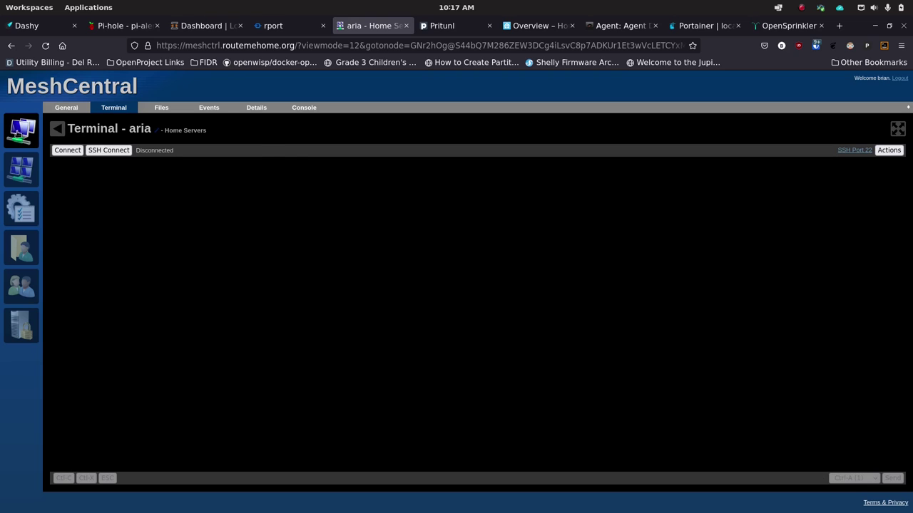
Connect to the remote desktop of pop-os in MeshCentral, disconnect, and return to the My Devices list.
left_click(21, 133)
left_click(311, 203)
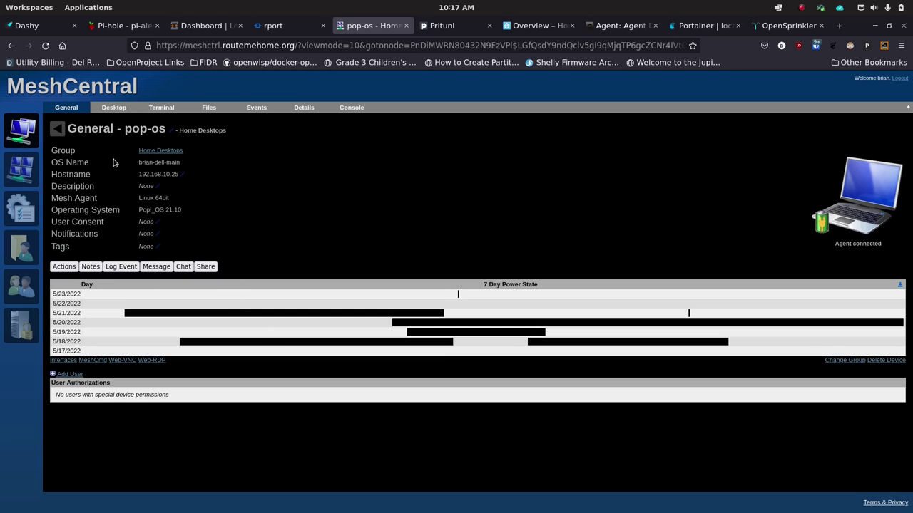
left_click(109, 108)
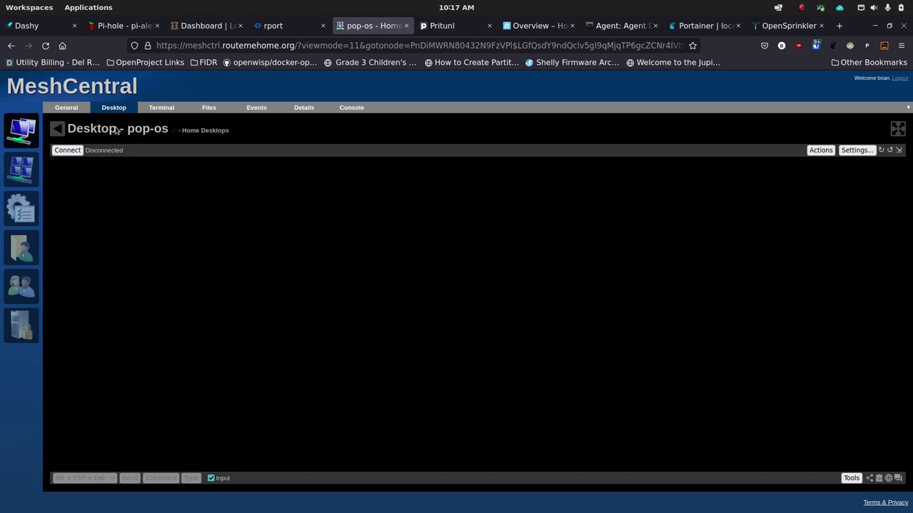
left_click(74, 152)
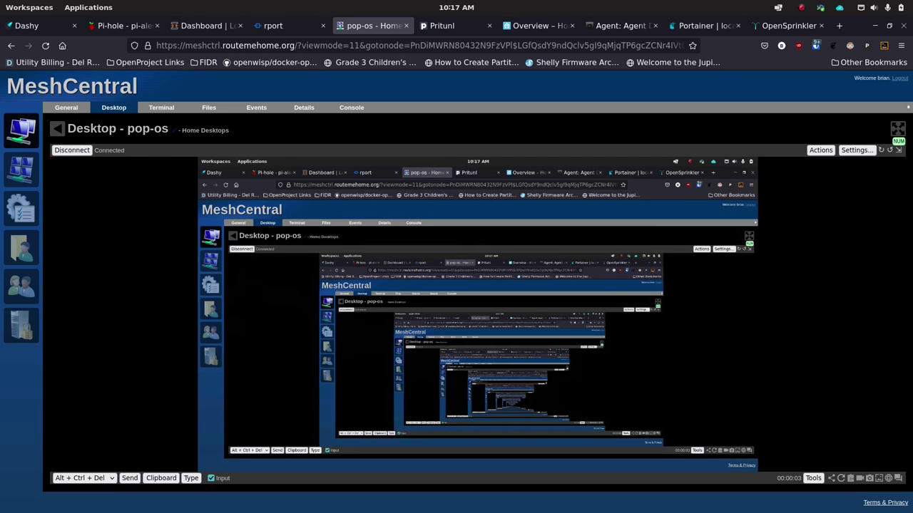
left_click(65, 149)
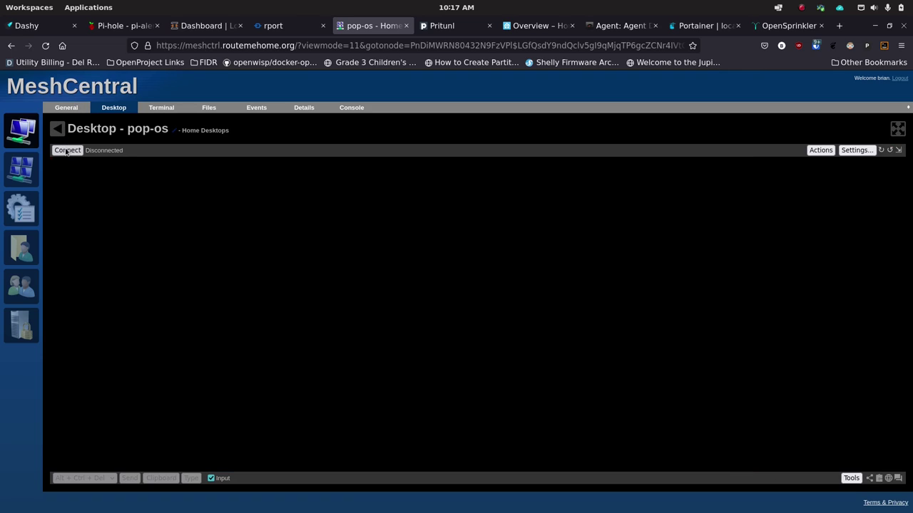
left_click(36, 123)
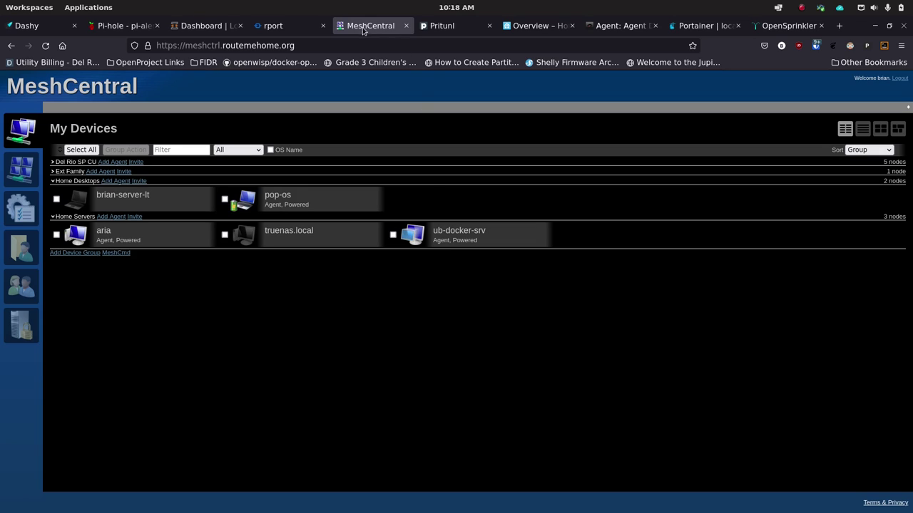
Compare the rport inventories of aria and bia, including CPU, memory, disk usage and update status.
left_click(293, 27)
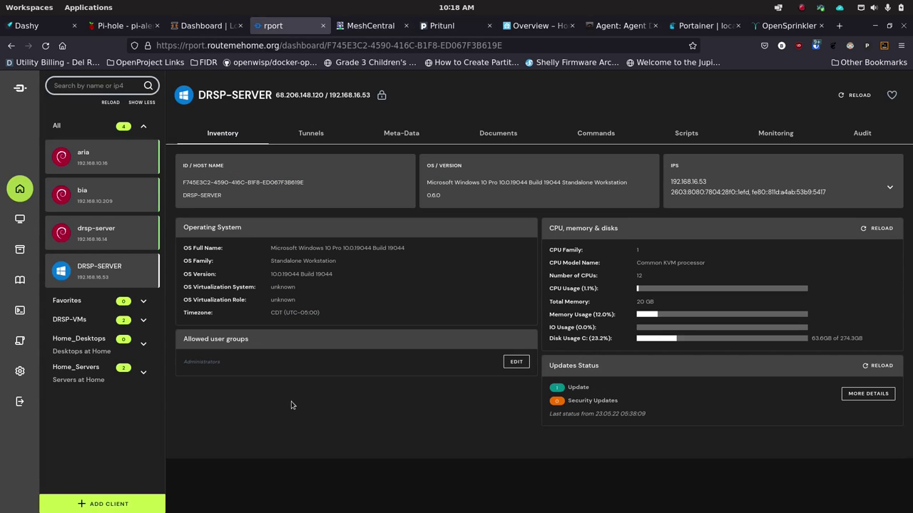
left_click(107, 166)
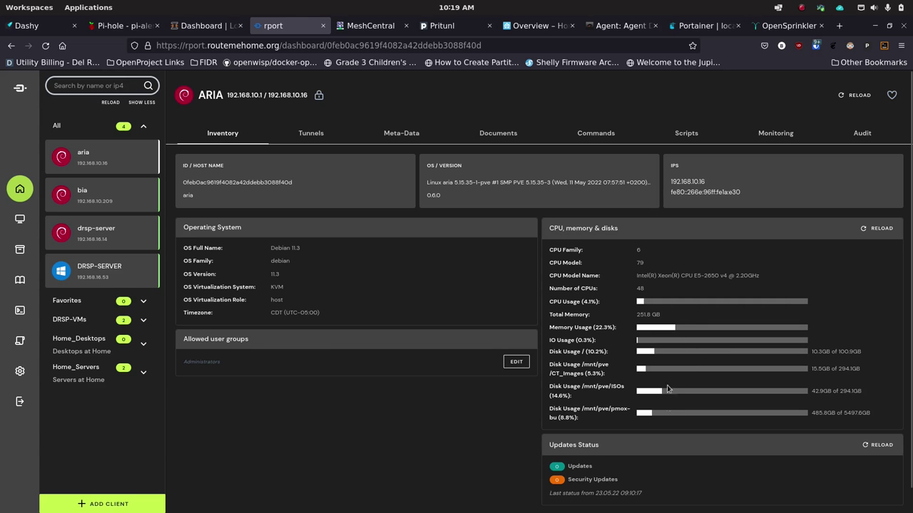
scroll(673, 420, "down", 1)
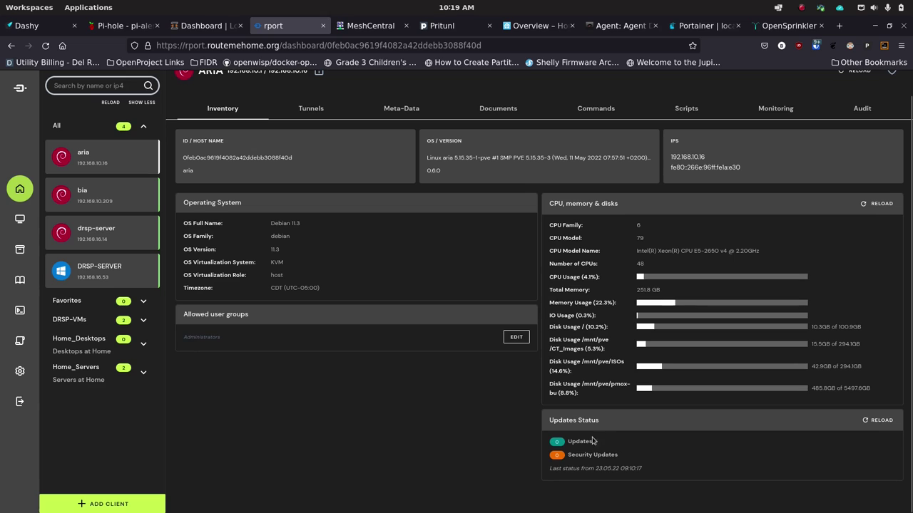
left_click(121, 192)
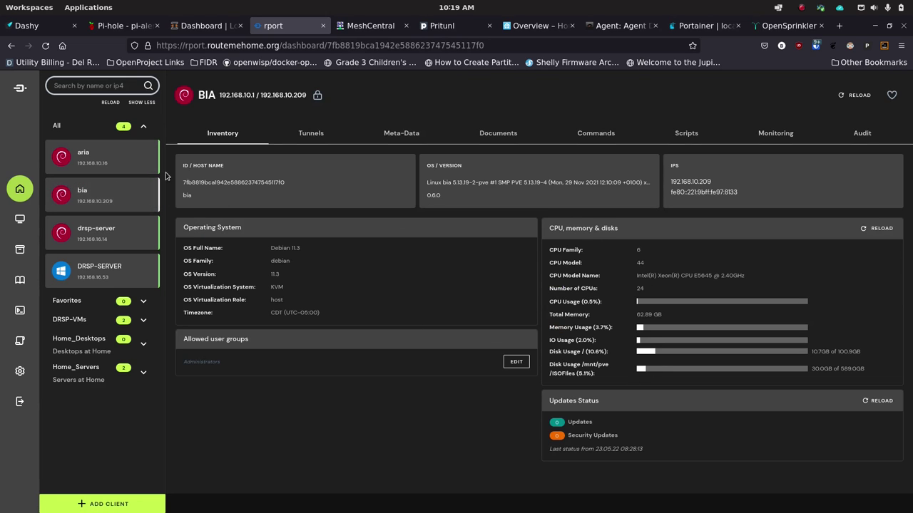
left_click(107, 157)
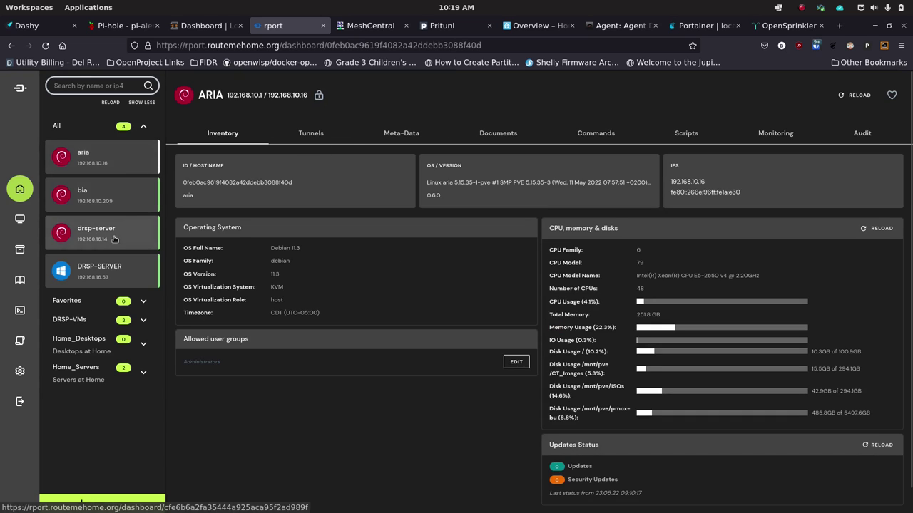
View aria's tunnels in rport, and close the rport and MeshCentral pages.
left_click(320, 139)
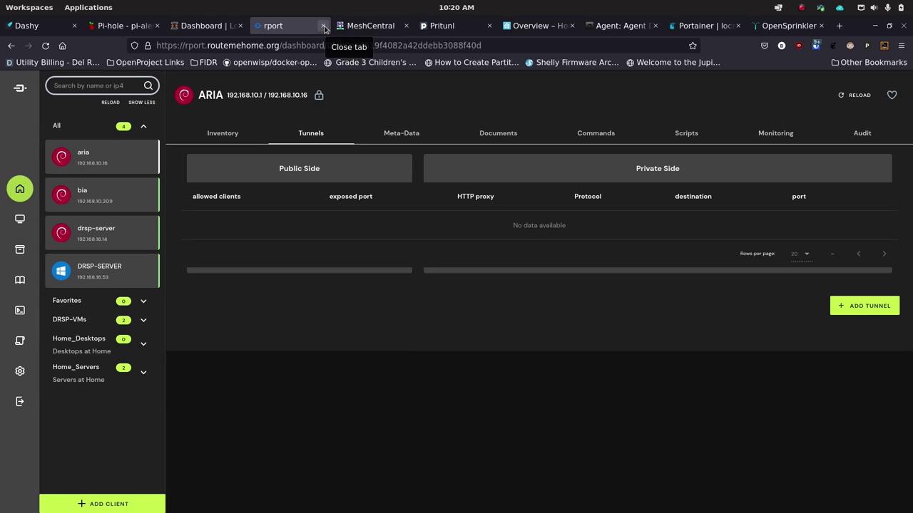
left_click(325, 26)
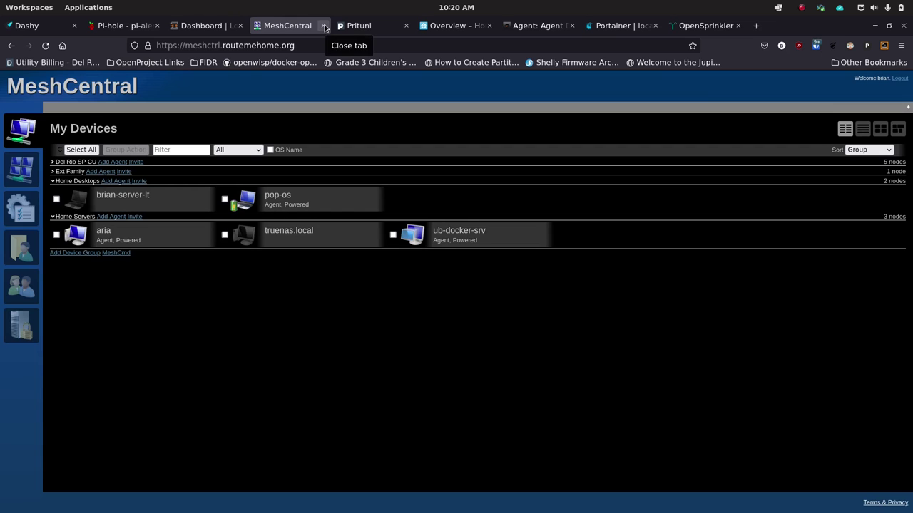
left_click(325, 26)
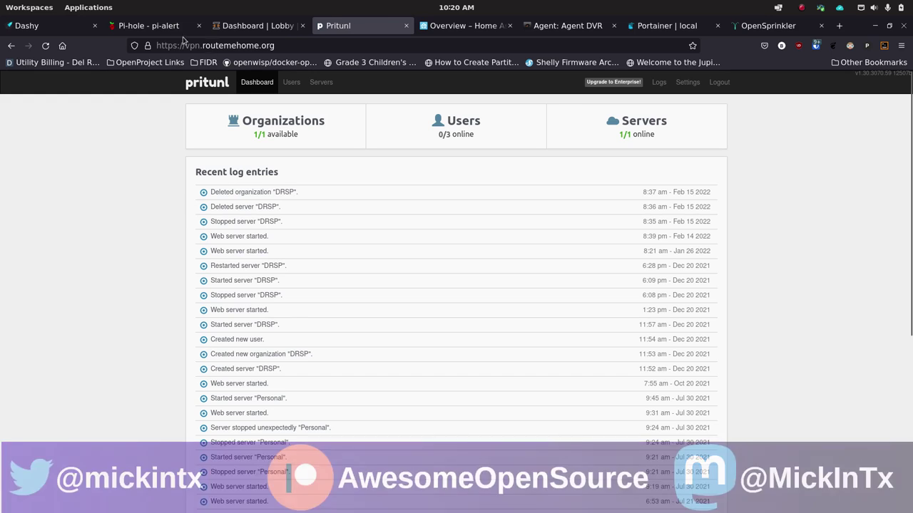
Review Pritunl's recent log entries and the Personal server's status and output, and close Pritunl.
scroll(166, 256, "down", 5)
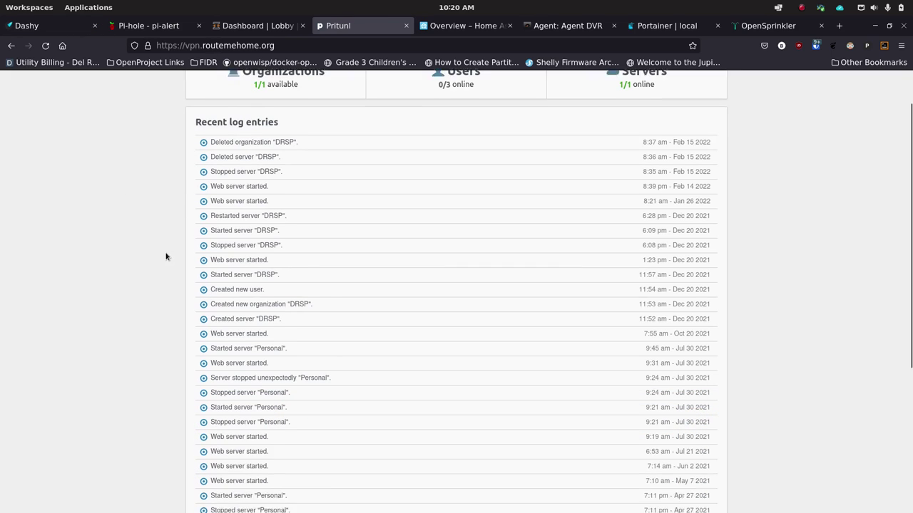
scroll(167, 254, "up", 5)
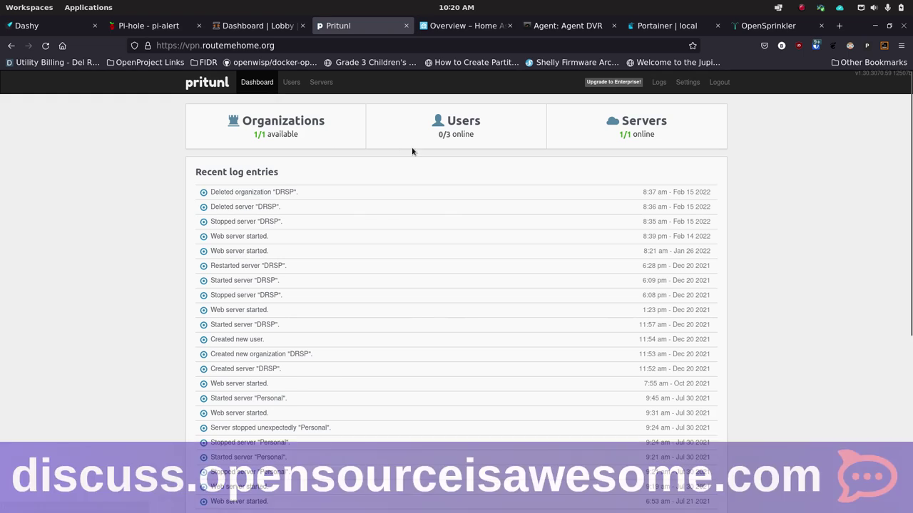
left_click(325, 88)
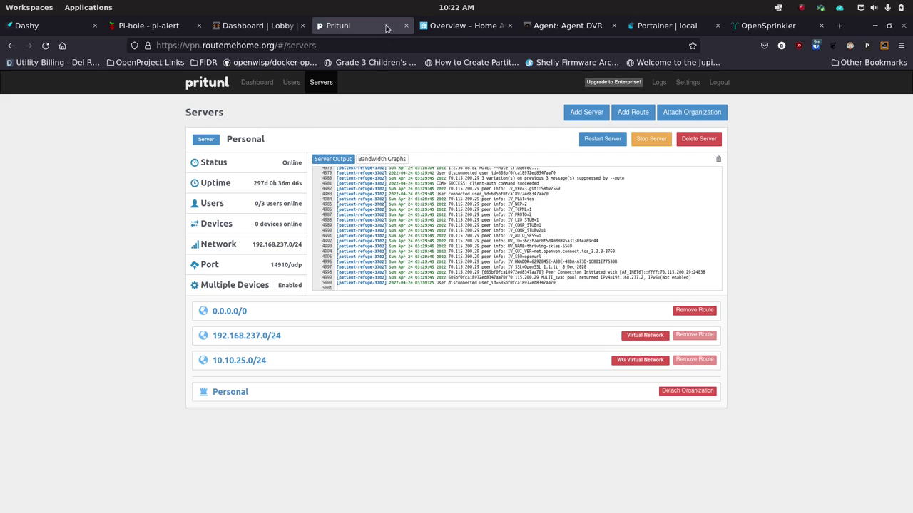
left_click(406, 25)
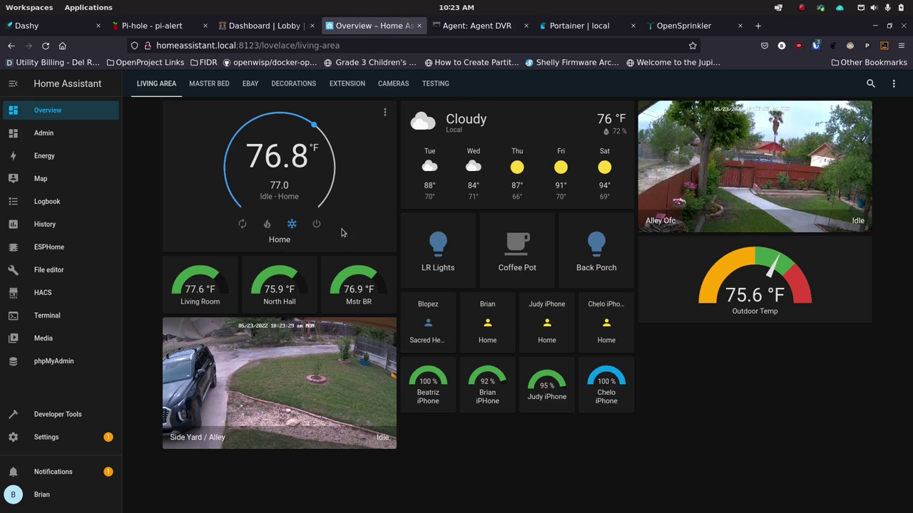
Look through the Home Assistant views Master Bed, Ebay, Decorations, Extension, Cameras and Testing.
left_click(213, 88)
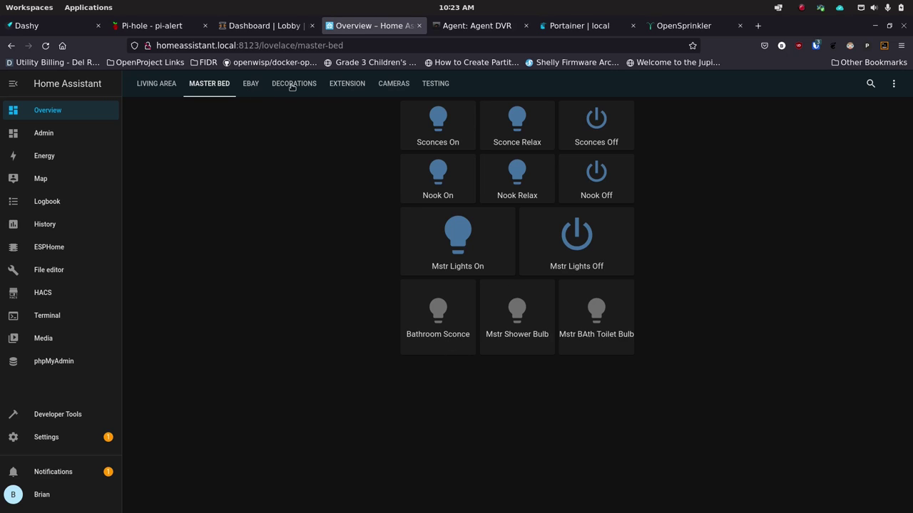
left_click(250, 84)
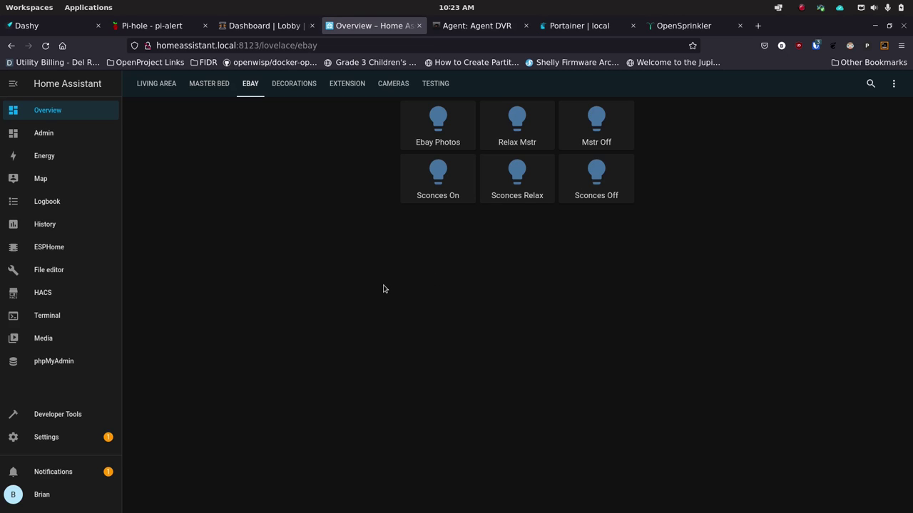
left_click(290, 84)
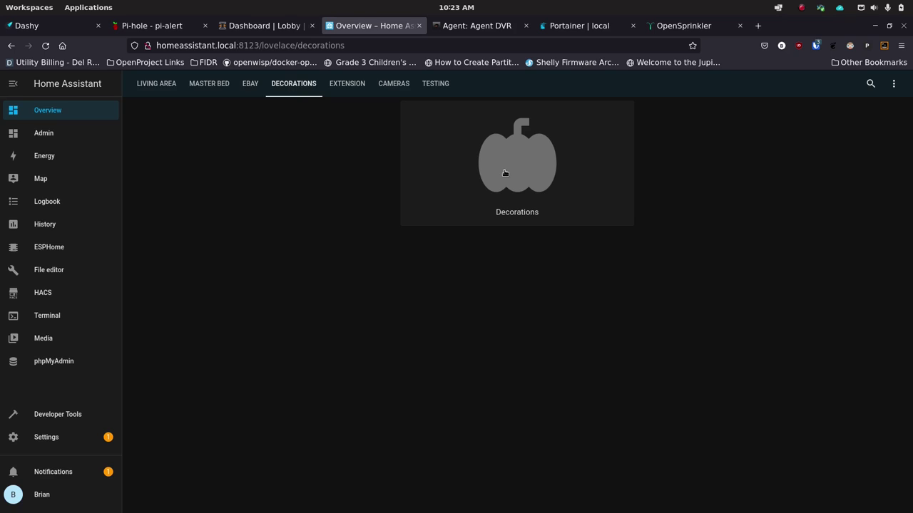
left_click(350, 84)
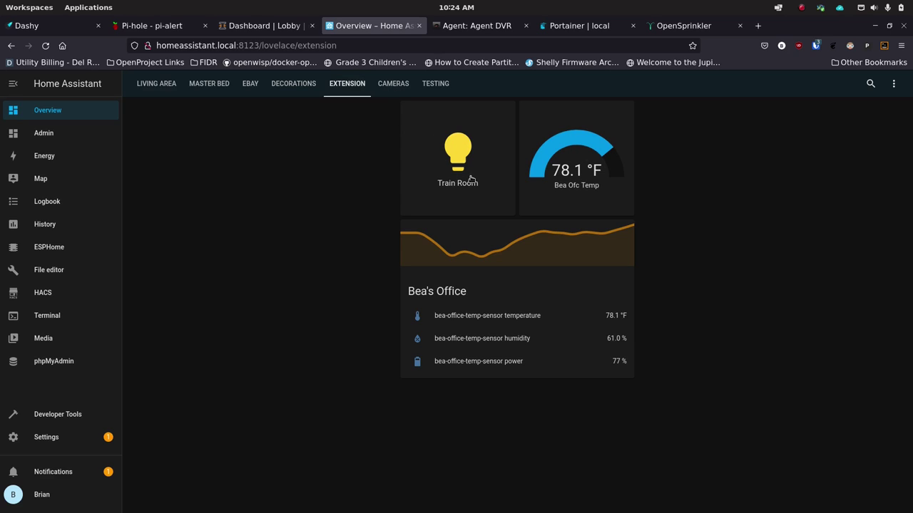
left_click(388, 85)
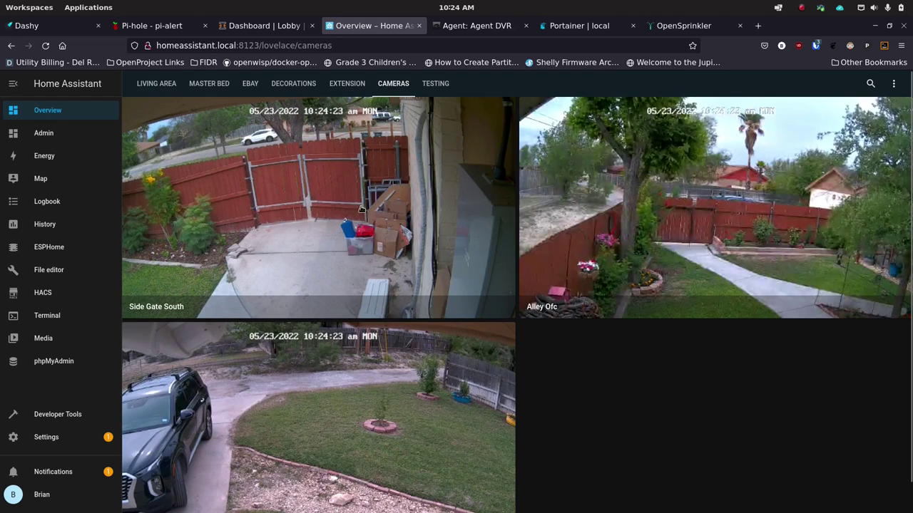
left_click(433, 84)
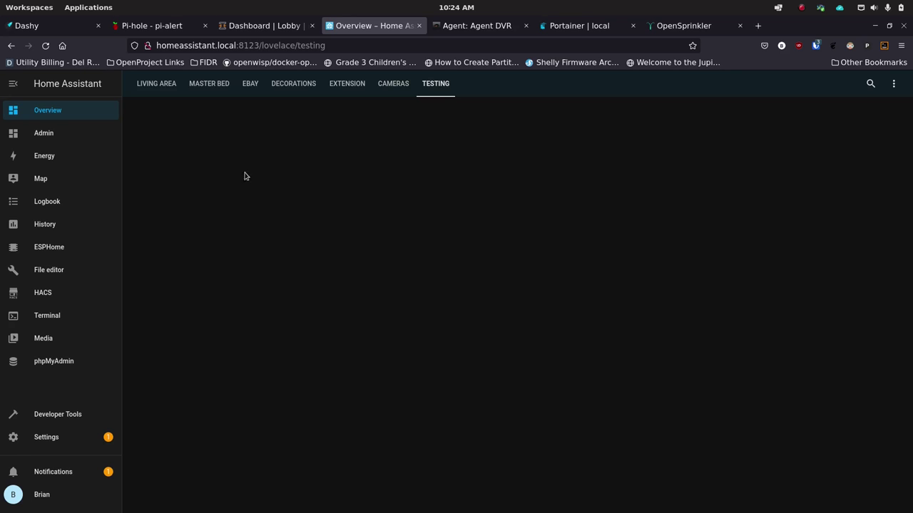
Review the Living Area view and the Admin dashboard in Home Assistant, return to the Overview, and close Home Assistant.
left_click(155, 84)
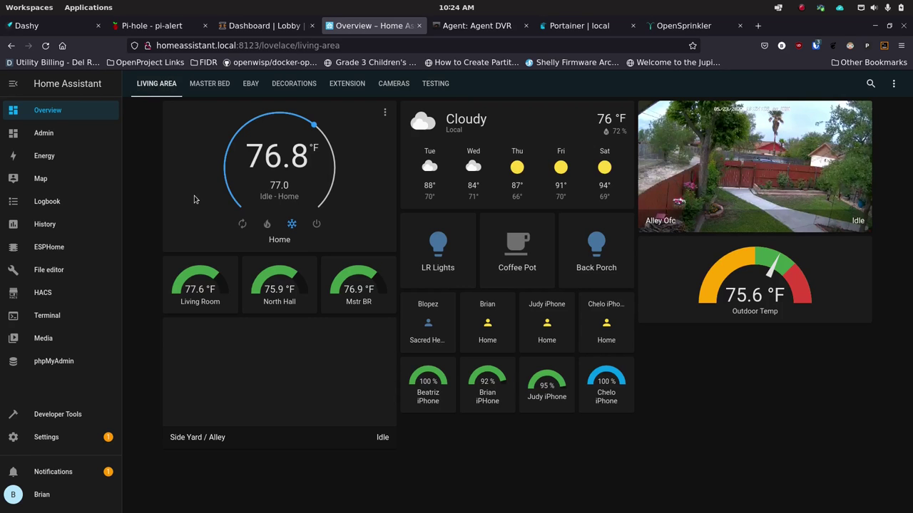
left_click(50, 133)
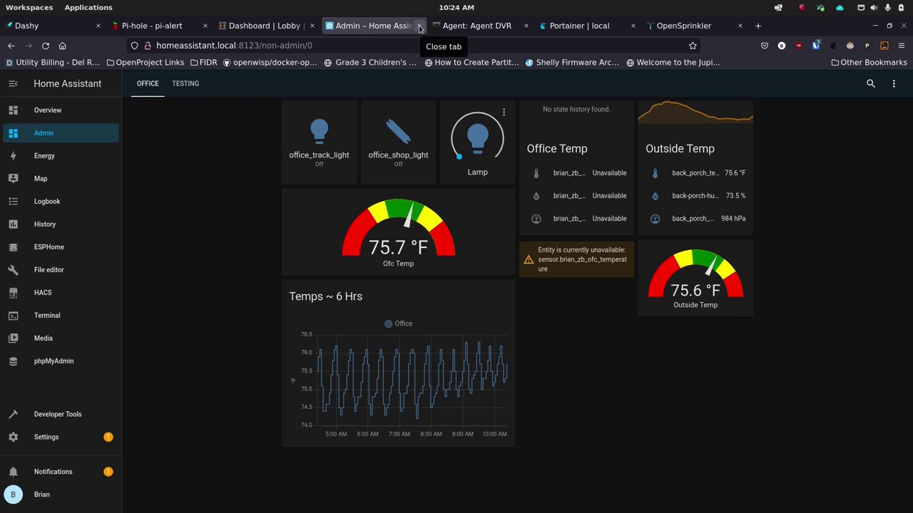
left_click(77, 112)
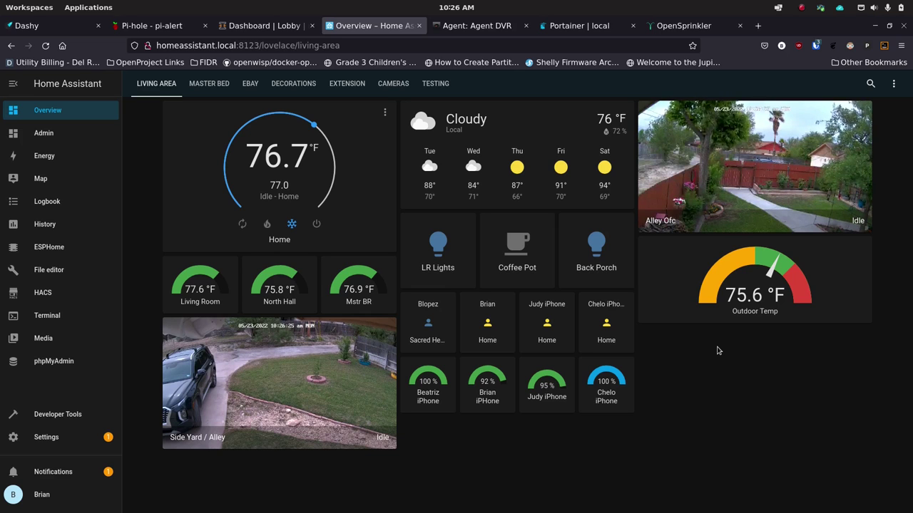
left_click(419, 29)
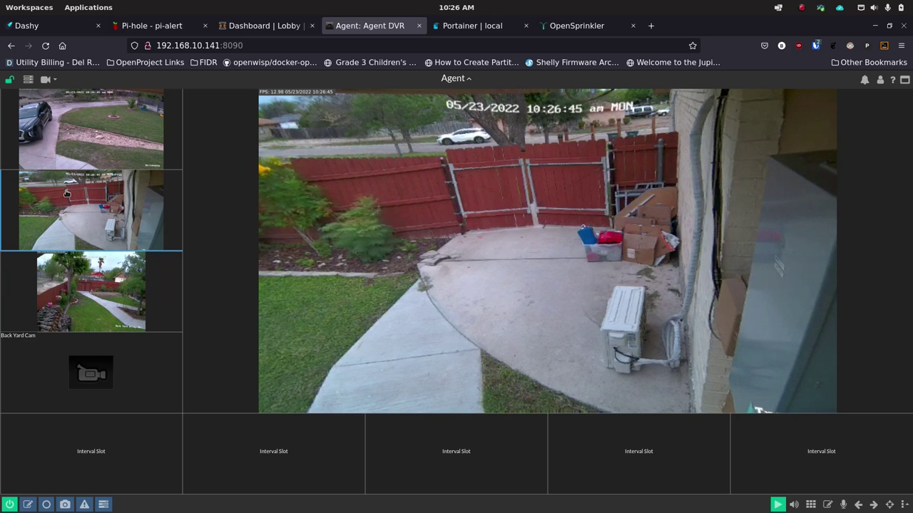
View the driveway camera in Agent DVR, and close the Agent DVR and OpenSprinkler pages to return to Dashy.
left_click(78, 132)
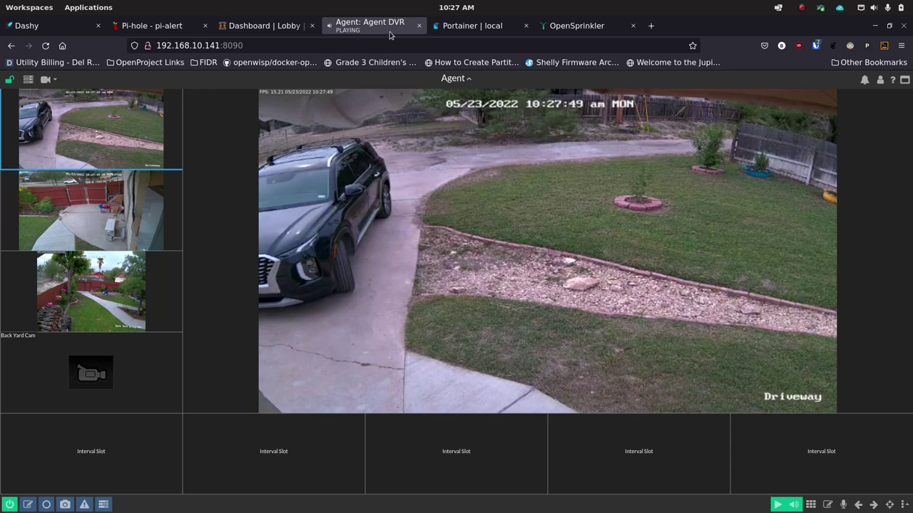
left_click(419, 26)
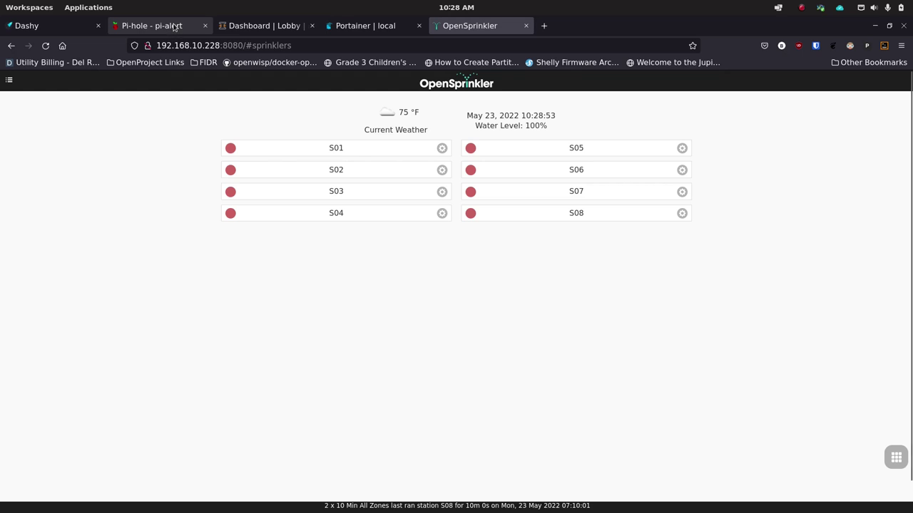
left_click(527, 26)
left_click(70, 27)
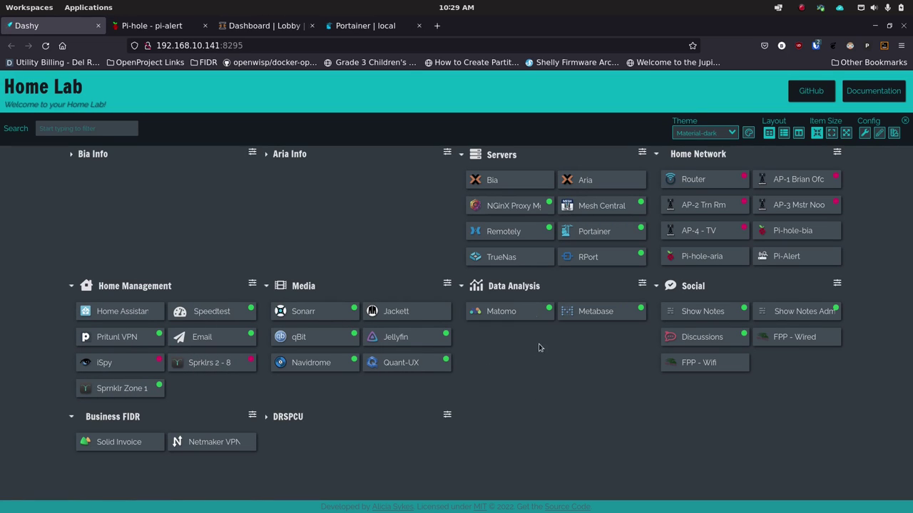
Switch to the terminal and maximize its window.
mouse_move(330, 509)
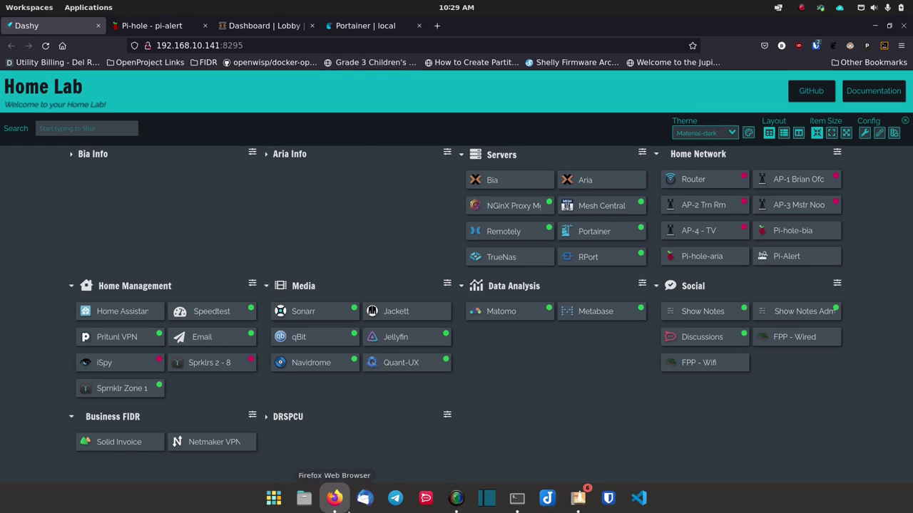
left_click(516, 498)
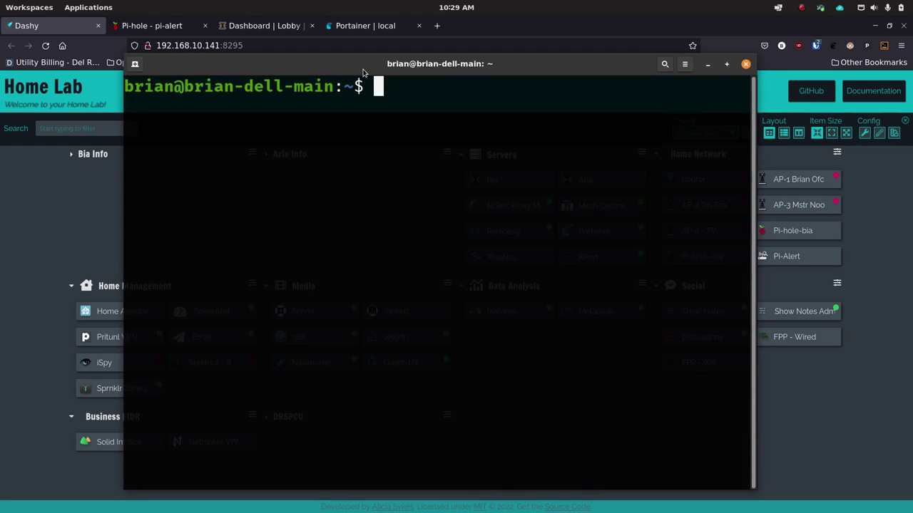
left_click_drag(363, 75, 370, 3)
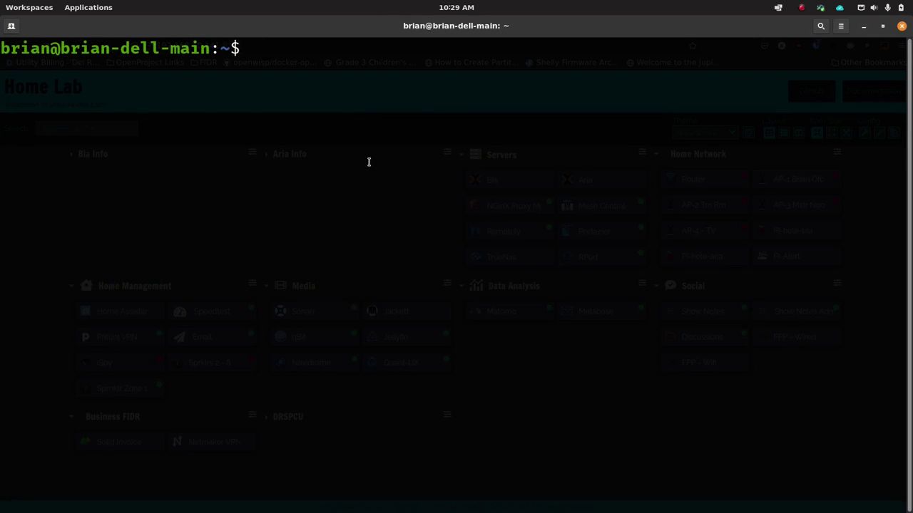
Scan the local subnet with sudo netdiscover -r 192.168.10.1/24, entering the sudo account password.
type("net")
key("BackSpace")
key("BackSpace")
key("BackSpace")
type("sud")
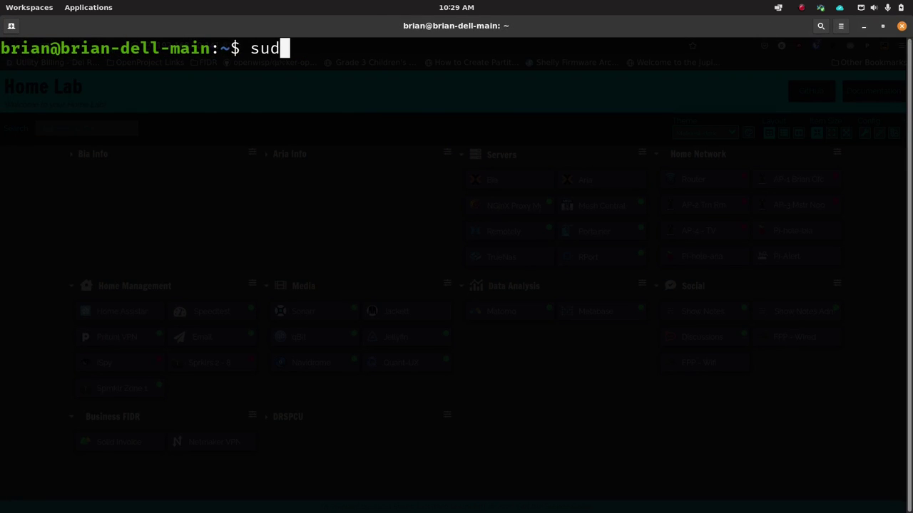
type("o netdiscove")
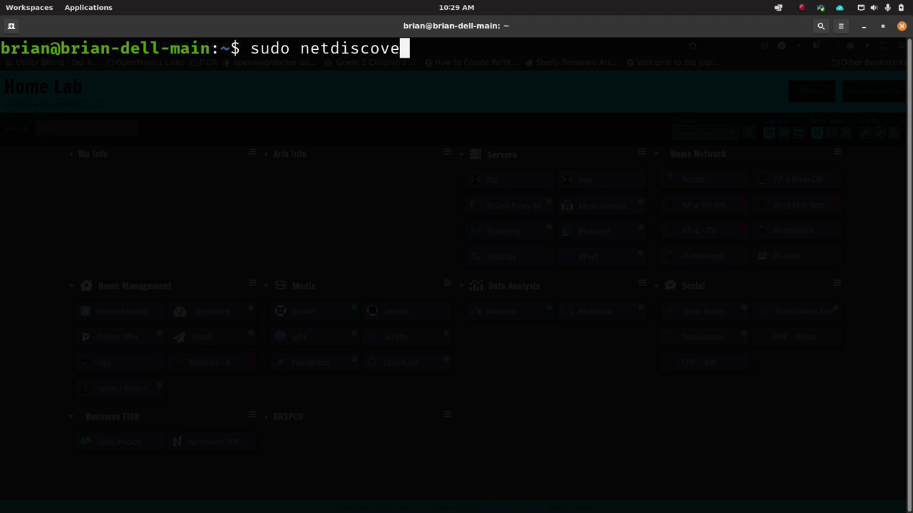
type("r -r ")
type("192.1")
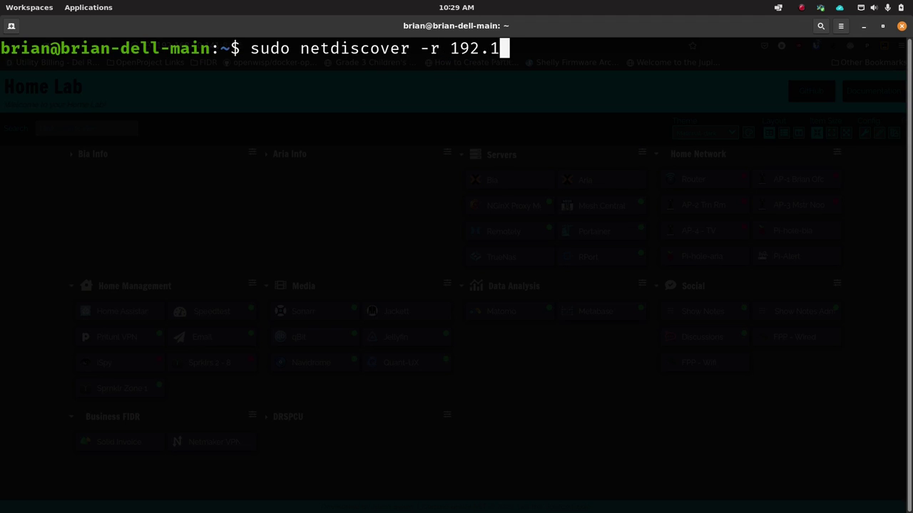
type("68.10.")
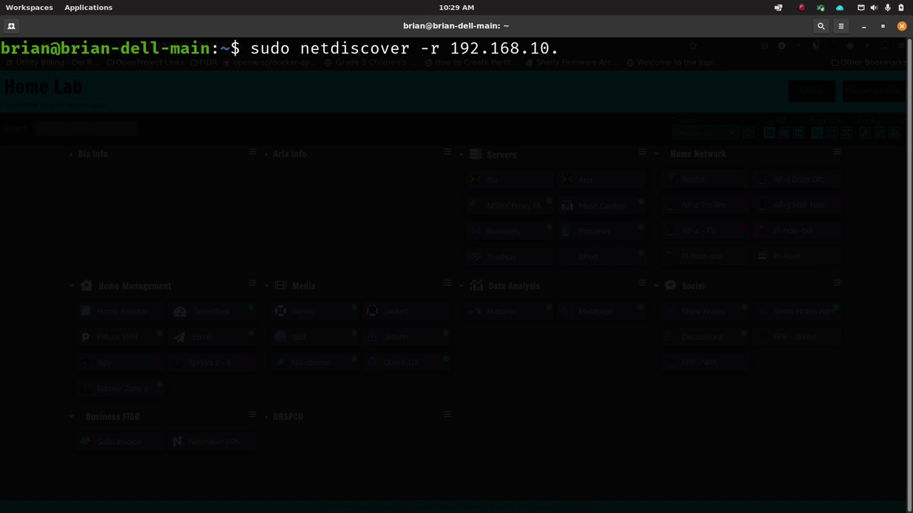
type("1/24")
key("Return")
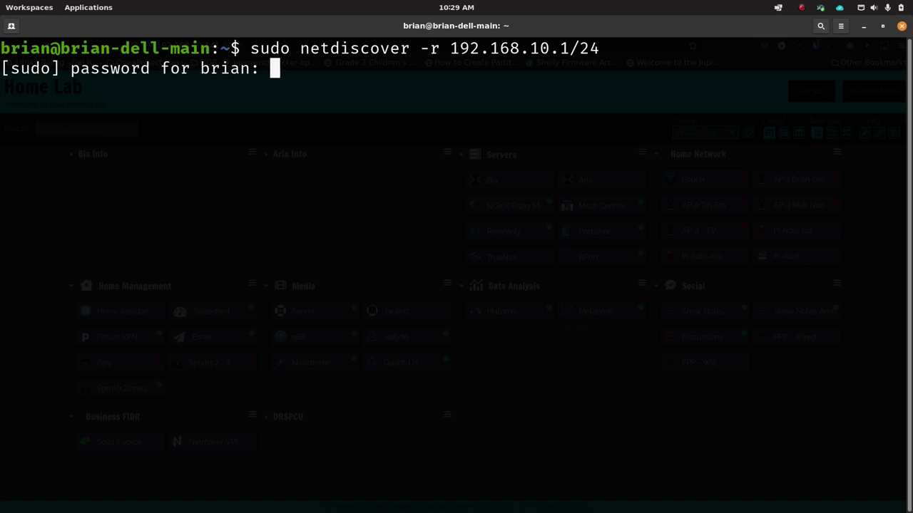
key("Return")
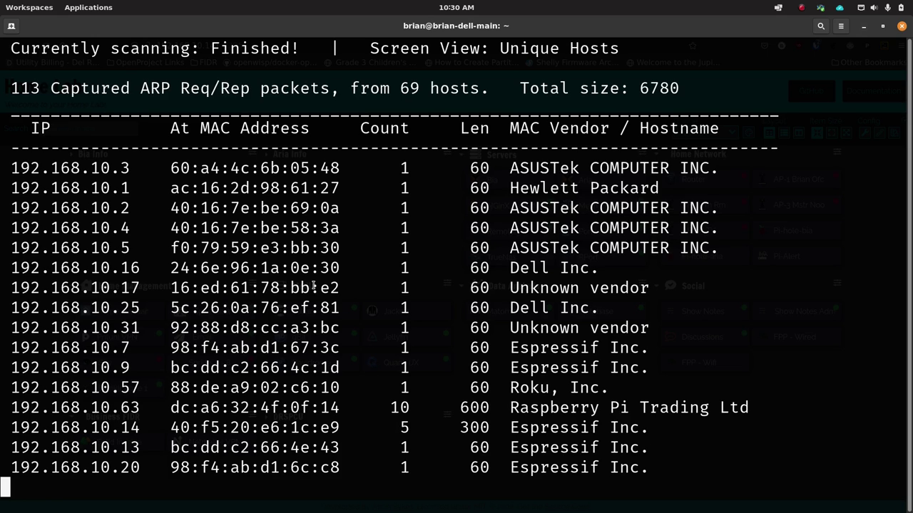
Stop the finished netdiscover scan and clear the terminal screen.
key("ctrl+c")
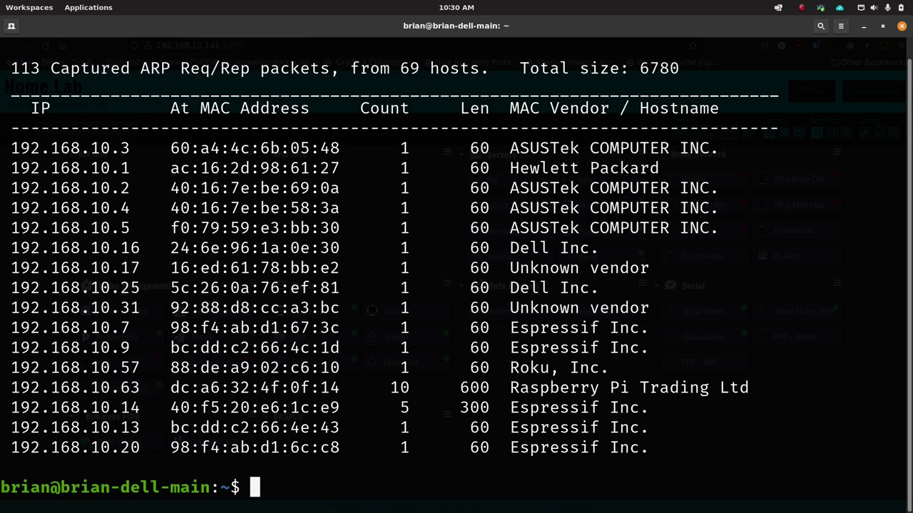
type("clear")
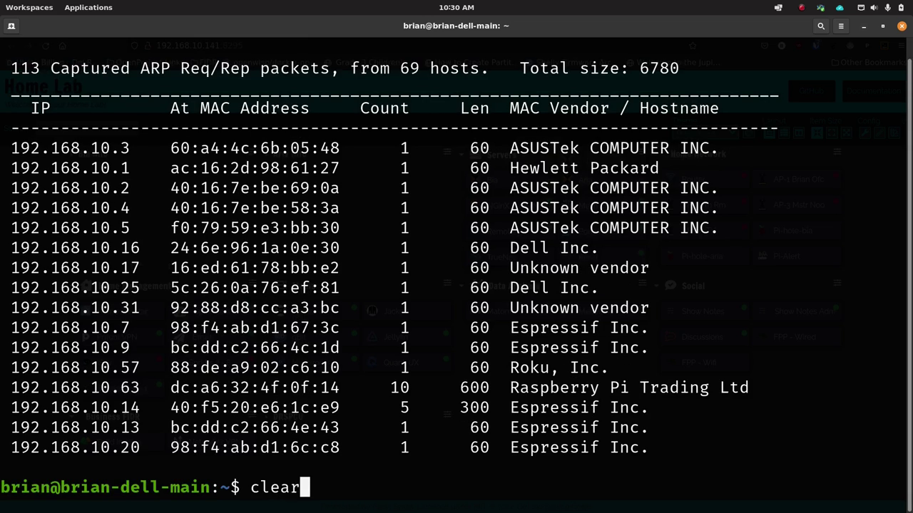
key("Return")
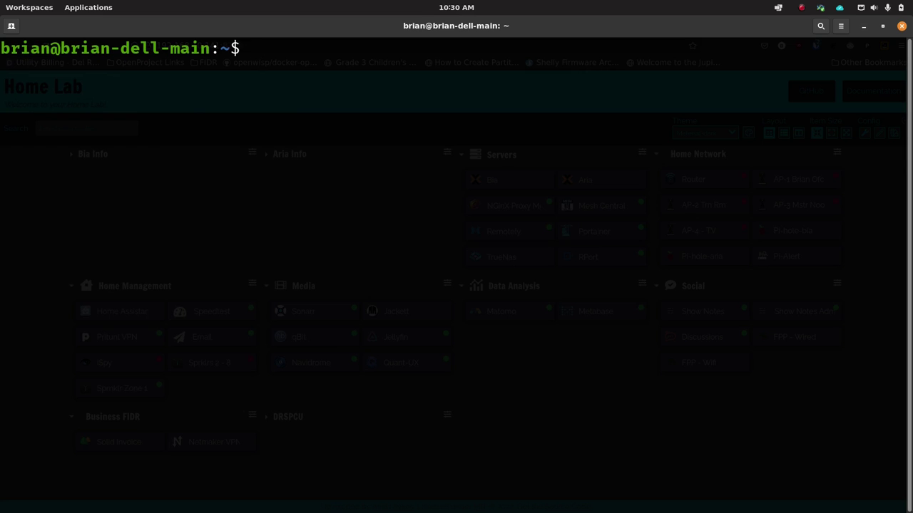
Launch Angry IP Scanner, scan the range 192.168.10.0 to 192.168.10.255, and dismiss the scan summary.
key("ctrl+space")
type("ang")
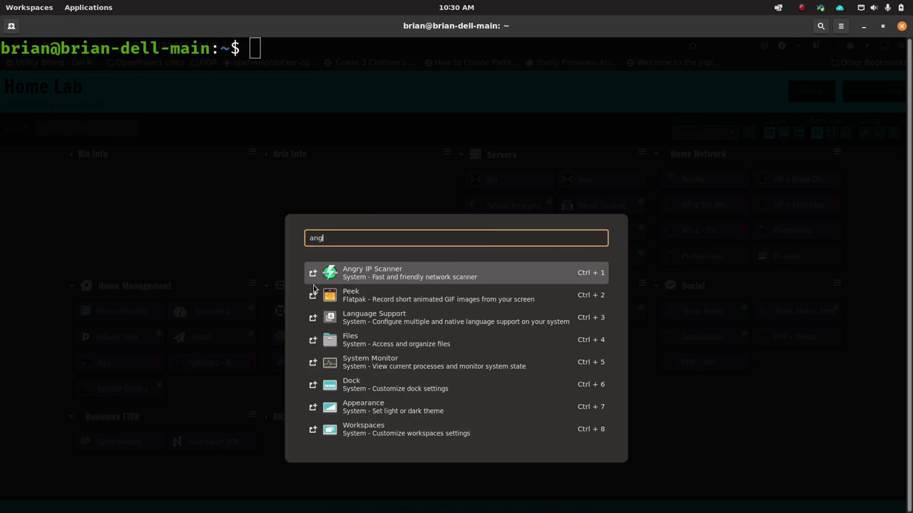
key("Return")
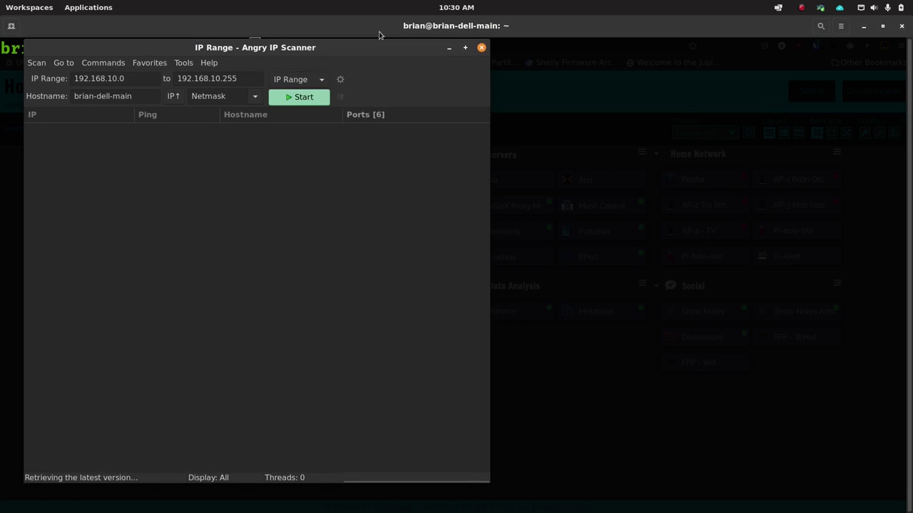
left_click_drag(333, 51, 446, 54)
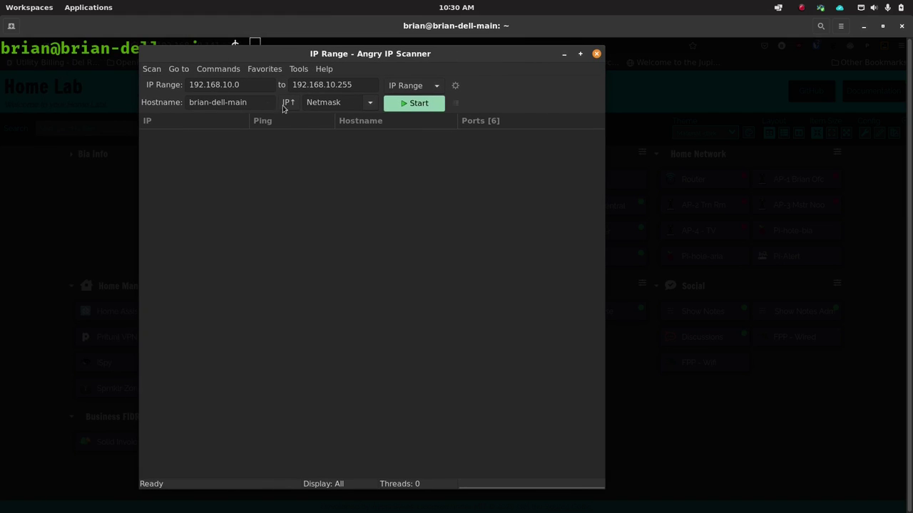
left_click(417, 104)
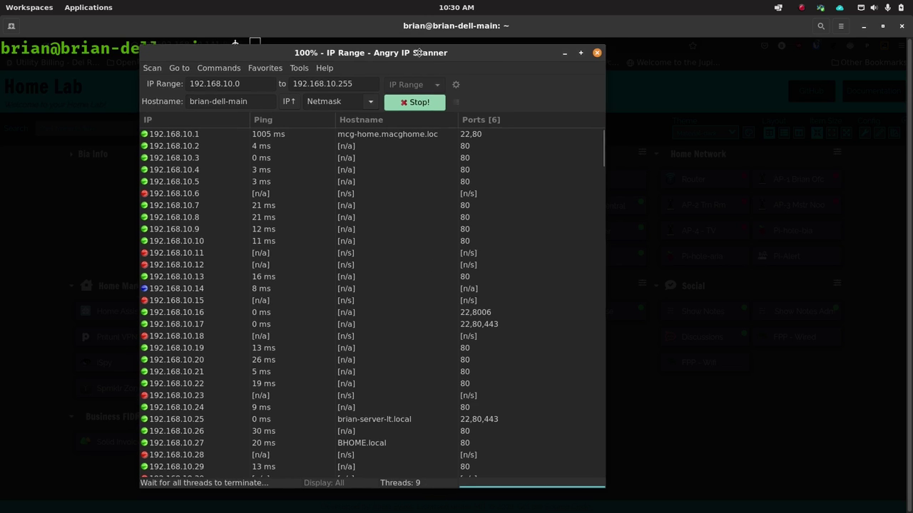
left_click_drag(419, 56, 423, 27)
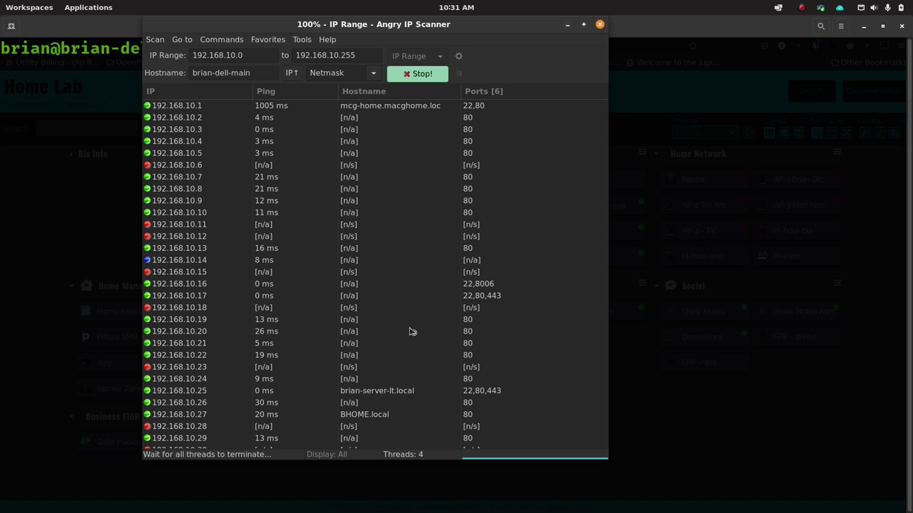
left_click(436, 304)
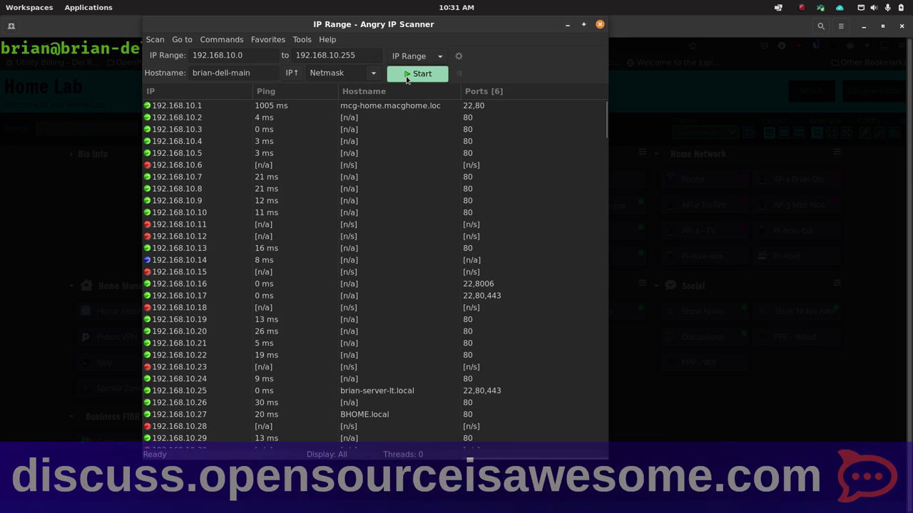
Sort the scanned hosts by hostname and by open ports, look through the list, and close Angry IP Scanner.
left_click(371, 93)
left_click(398, 101)
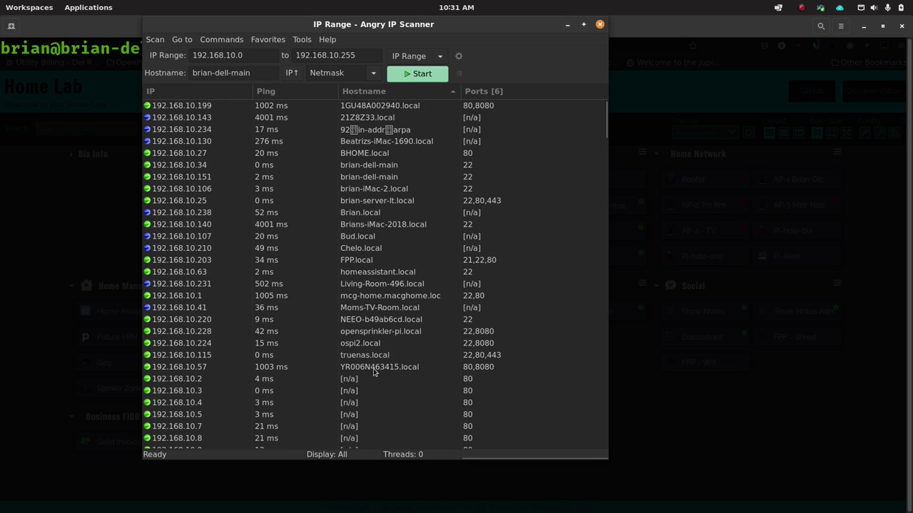
left_click(472, 92)
left_click(478, 103)
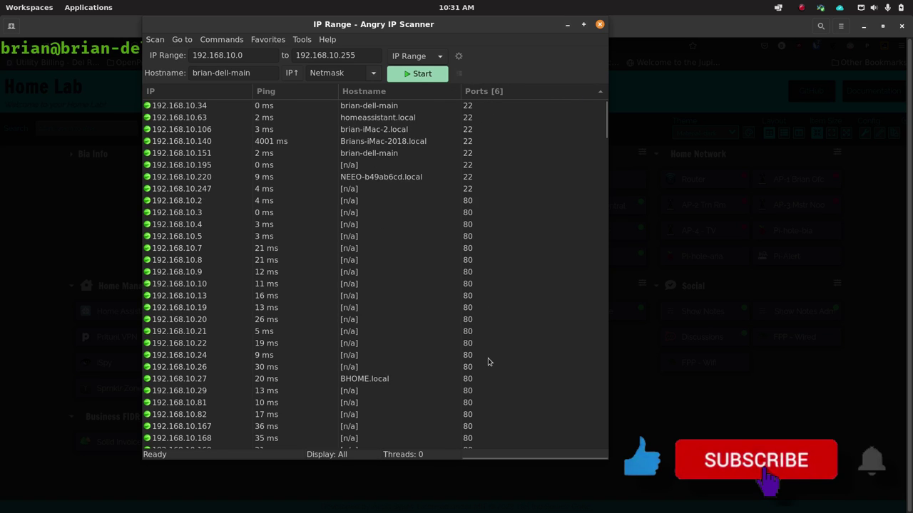
scroll(488, 358, "down", 6)
scroll(488, 362, "down", 5)
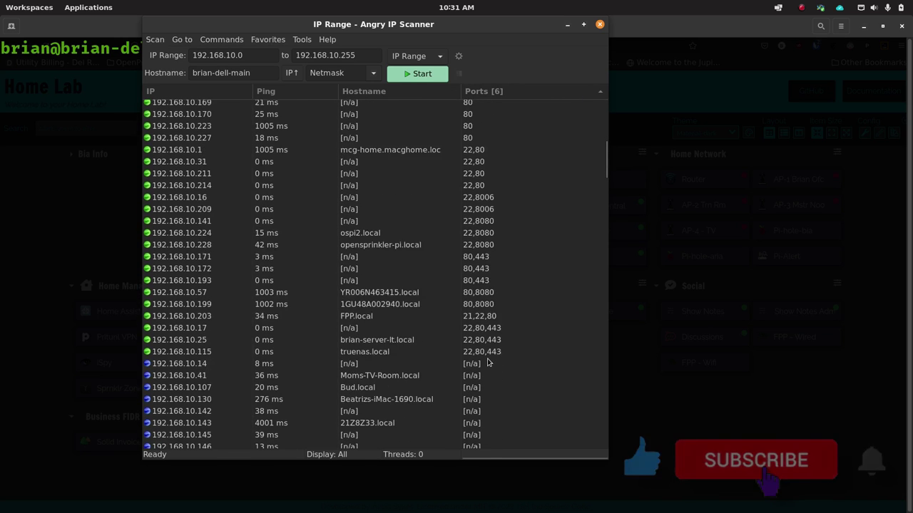
scroll(489, 360, "up", 10)
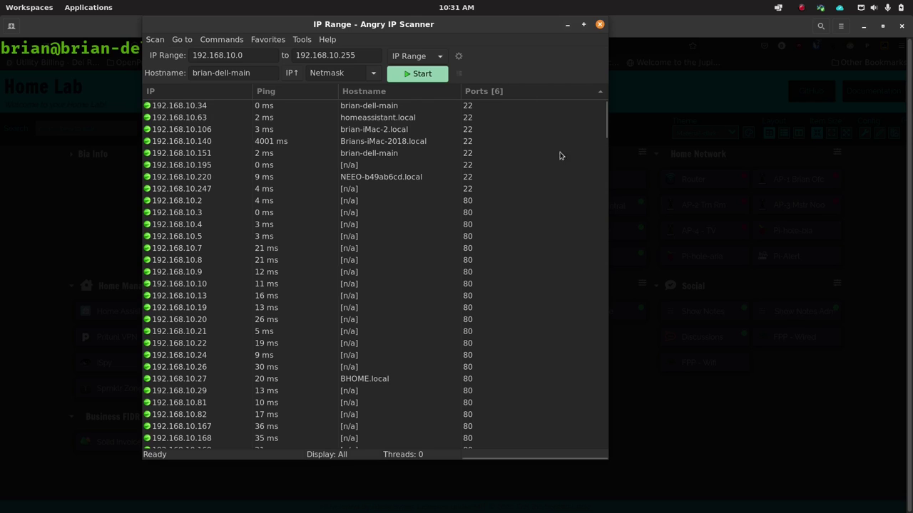
left_click(599, 26)
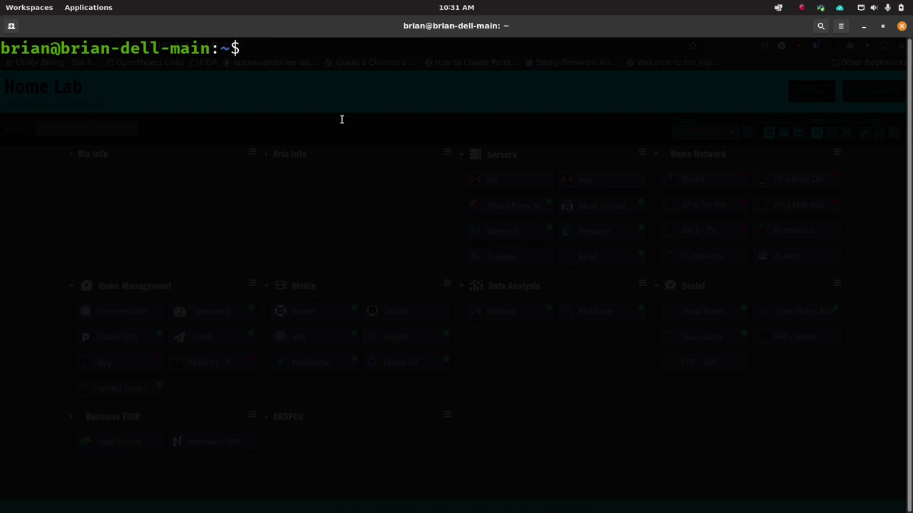
Start the bmon bandwidth monitor in the terminal.
type("bmo")
key("BackSpace")
type("mon")
key("Return")
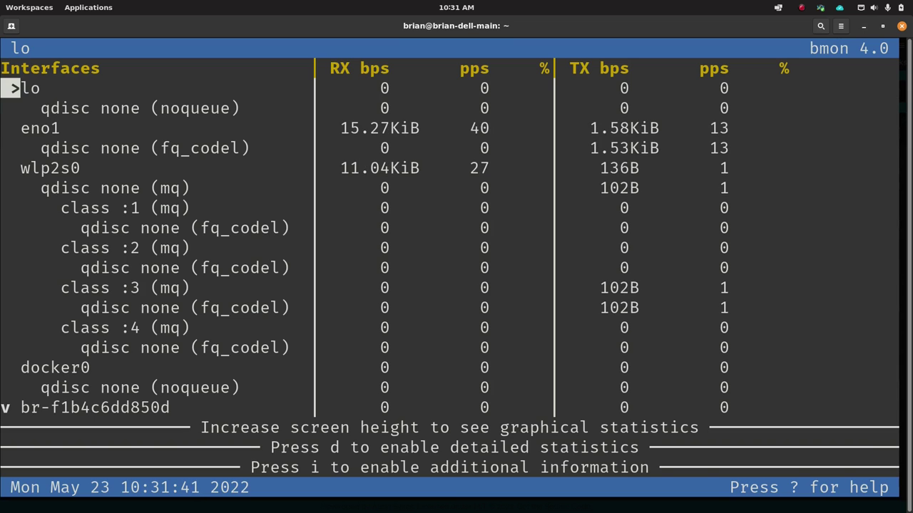
Compare traffic on eno1 and wlp2s0 in bmon, reselect eno1, and shrink the terminal text to show its RX and TX graphs.
key("Down")
key("Down")
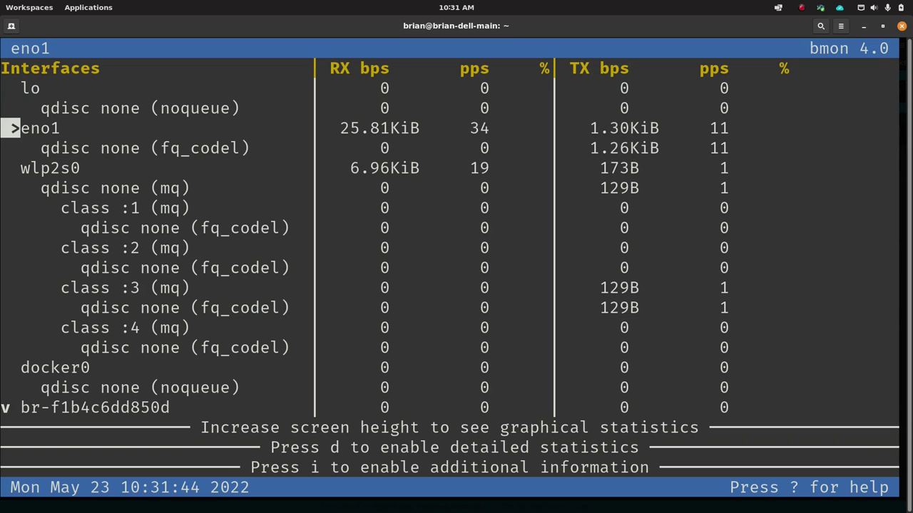
key("Down")
key("Down")
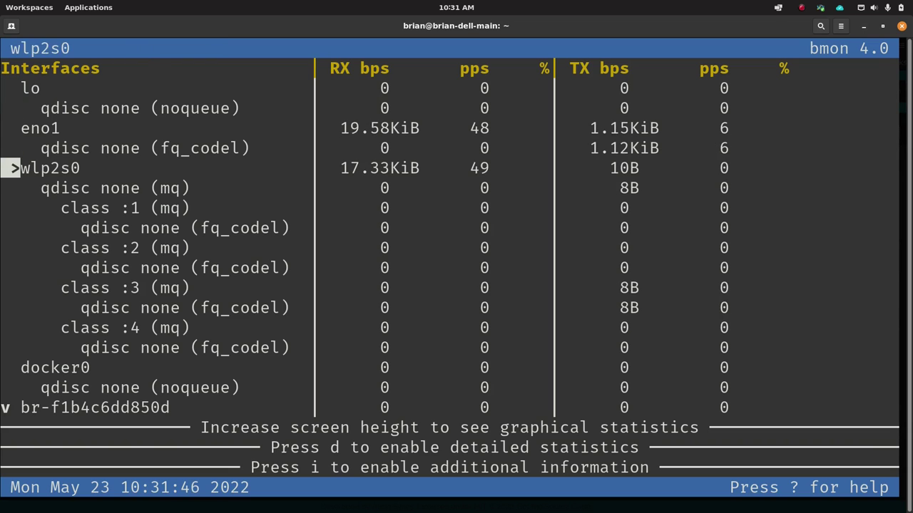
key("Up")
key("Up")
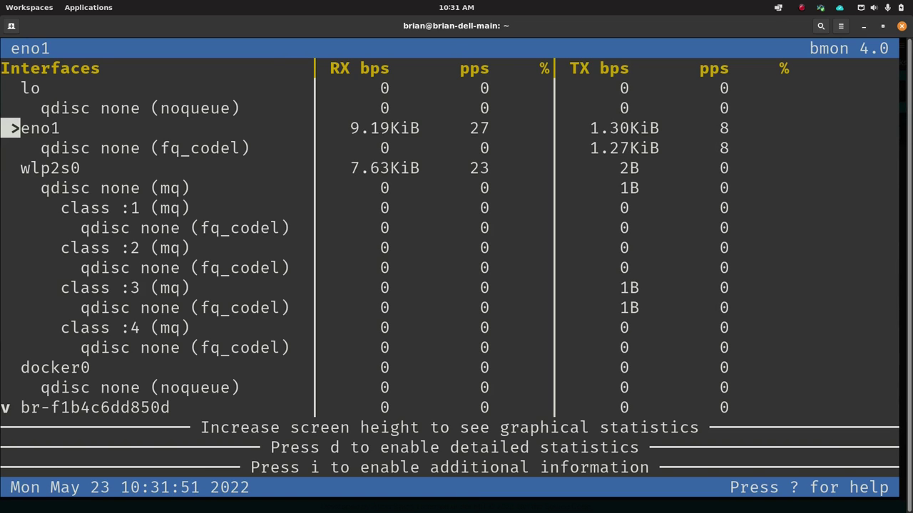
key("ctrl+minus")
key("ctrl+minus")
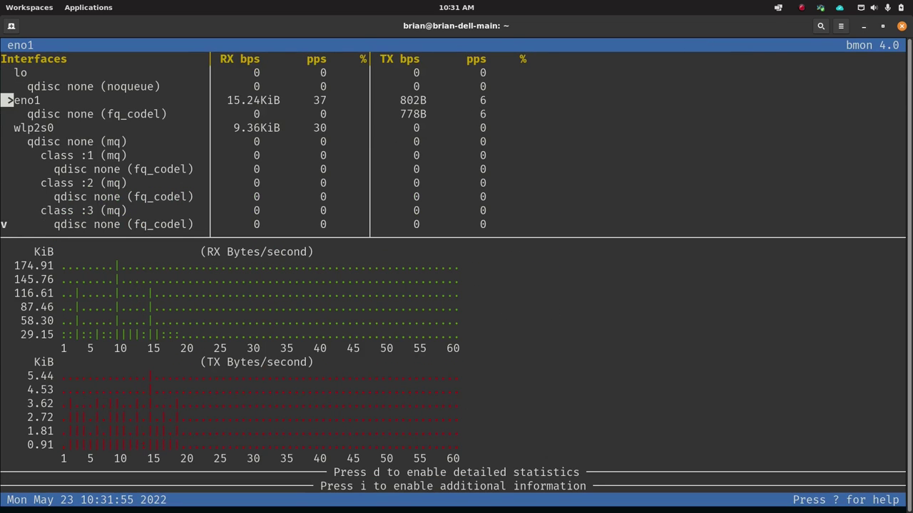
Shrink the terminal text again and step through the bmon interface list from eno1 past wlp2s0 and its queues to docker0.
key("ctrl+minus")
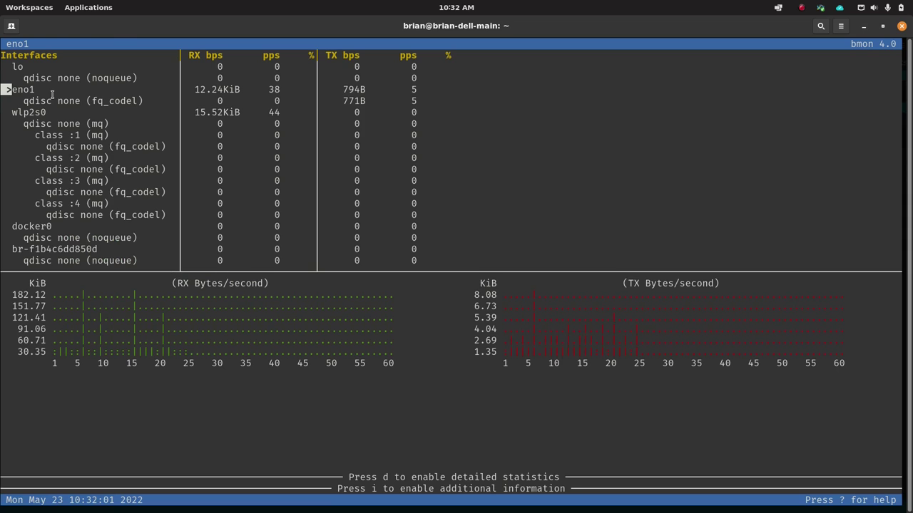
key("Down")
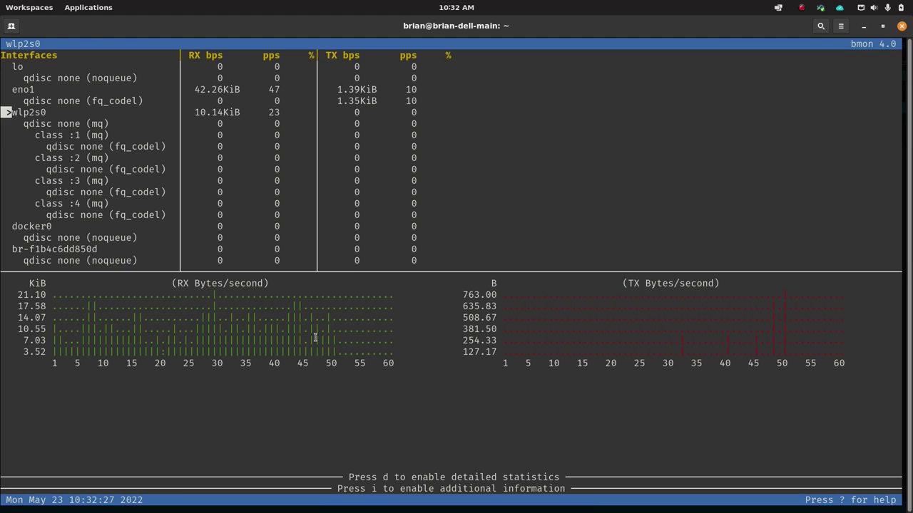
key("Down")
key("Down")
key("Down")
key("Down")
key("Down")
key("Down")
key("Down")
key("Down")
key("Down")
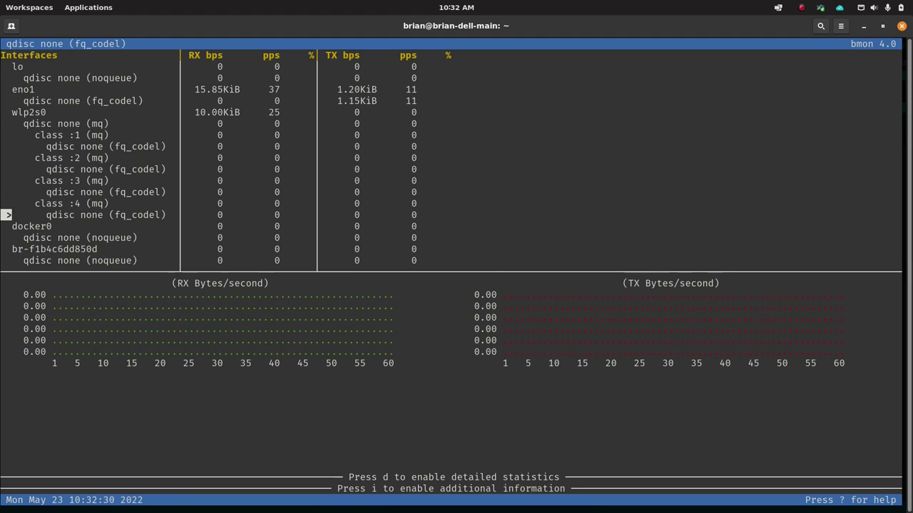
key("Down")
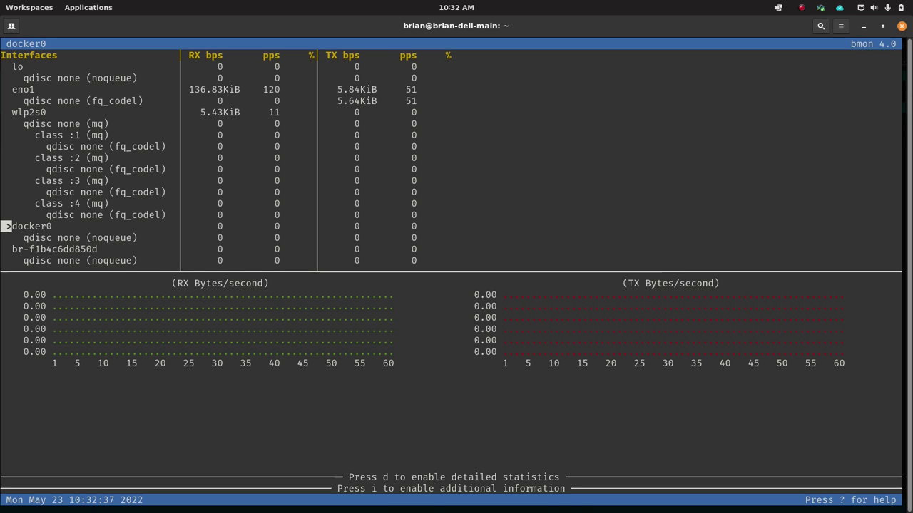
Go back up the bmon interface list through wlp2s0 to eno1, and quit bmon.
key("Up")
key("Up")
key("Up")
key("Up")
key("Up")
key("Up")
key("Up")
key("Up")
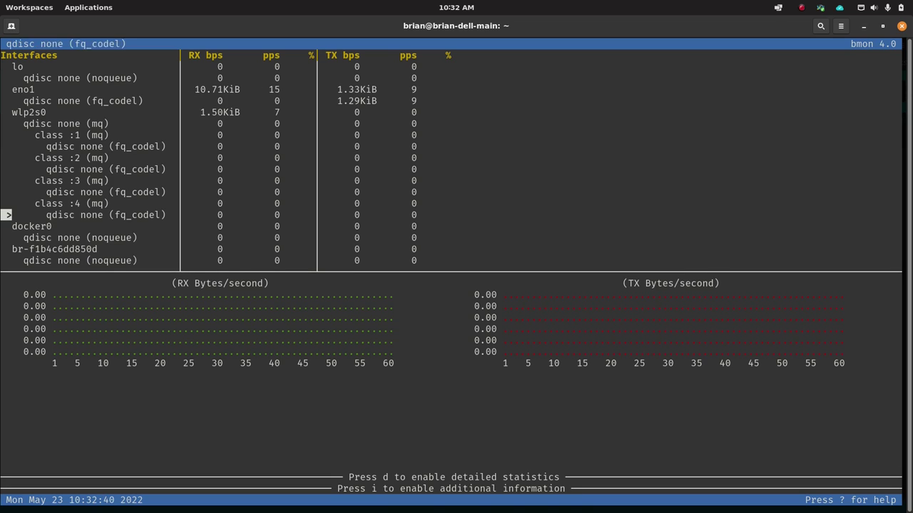
key("Up")
key("Up")
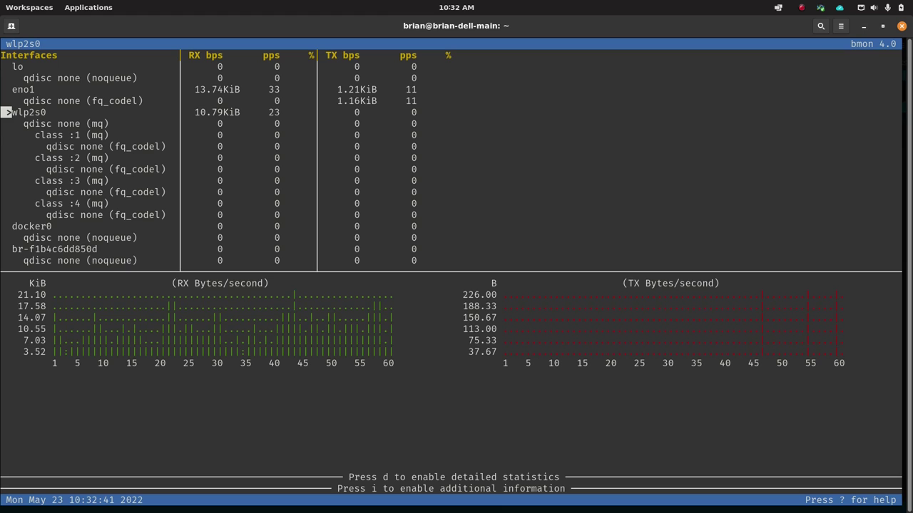
key("Up")
key("Up")
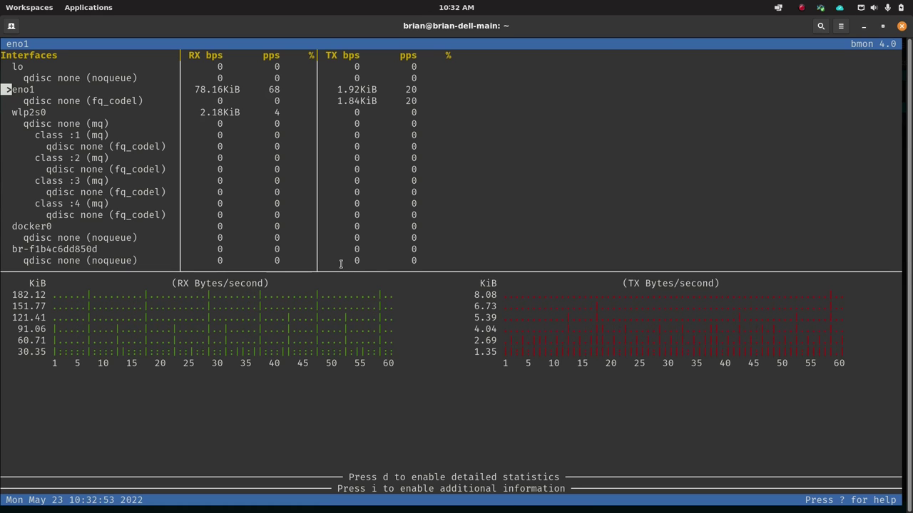
key("q")
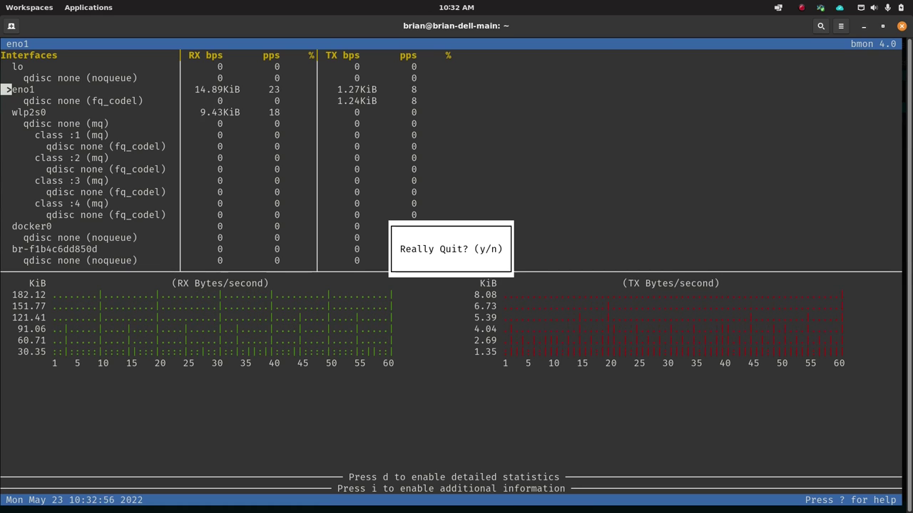
type("y")
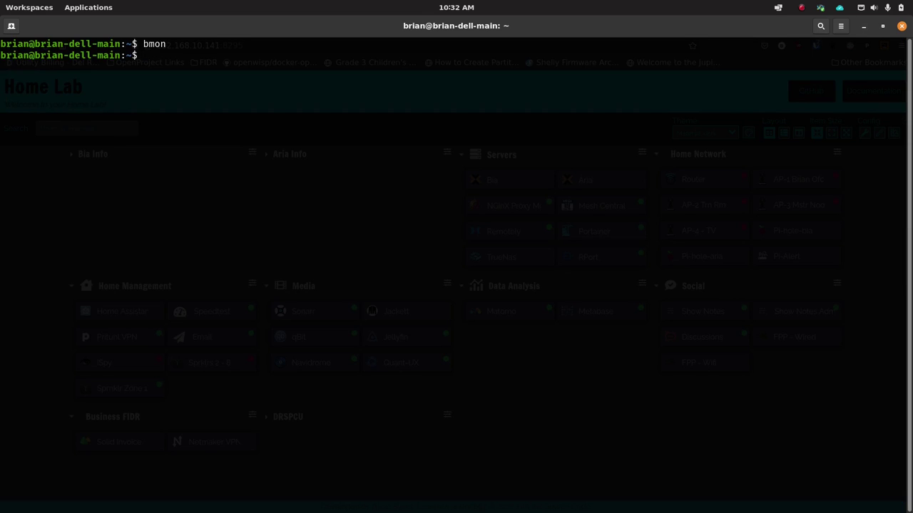
Run nmon, show its CPU, memory, network and disk statistics, and quit it.
type("nmon")
key("Return")
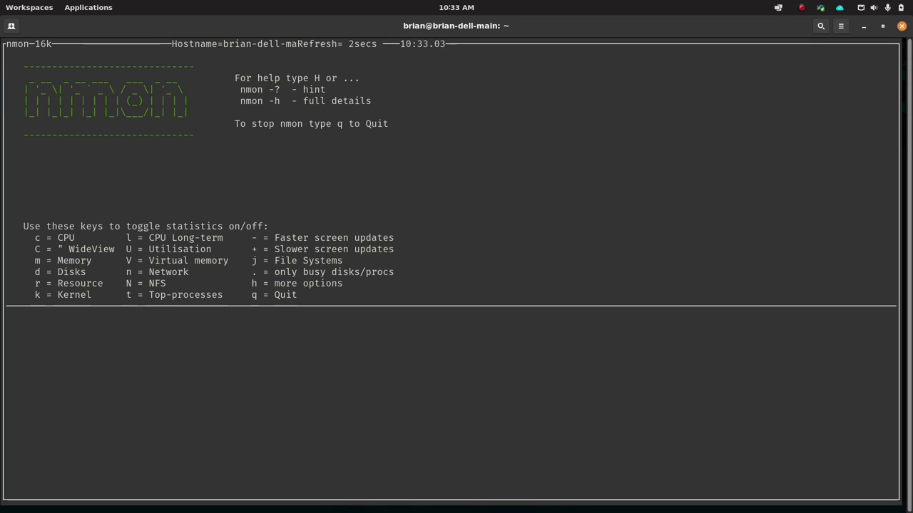
key("c")
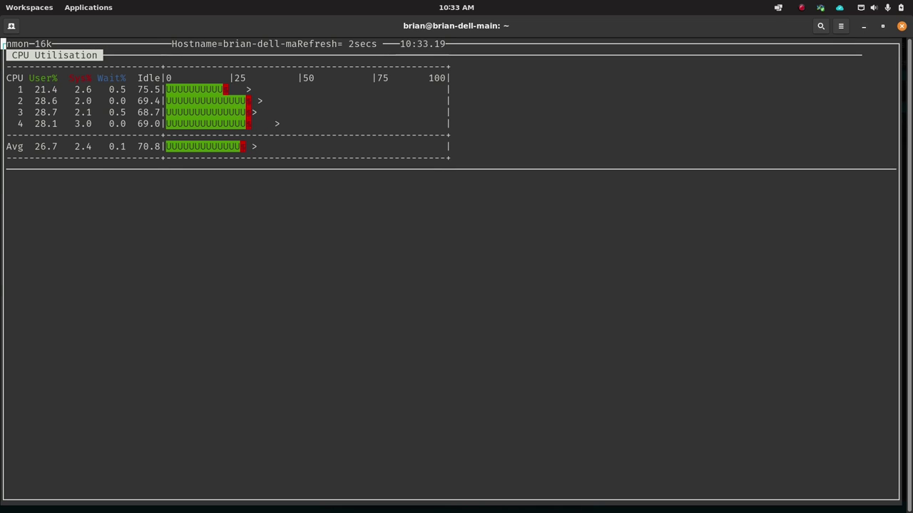
key("m")
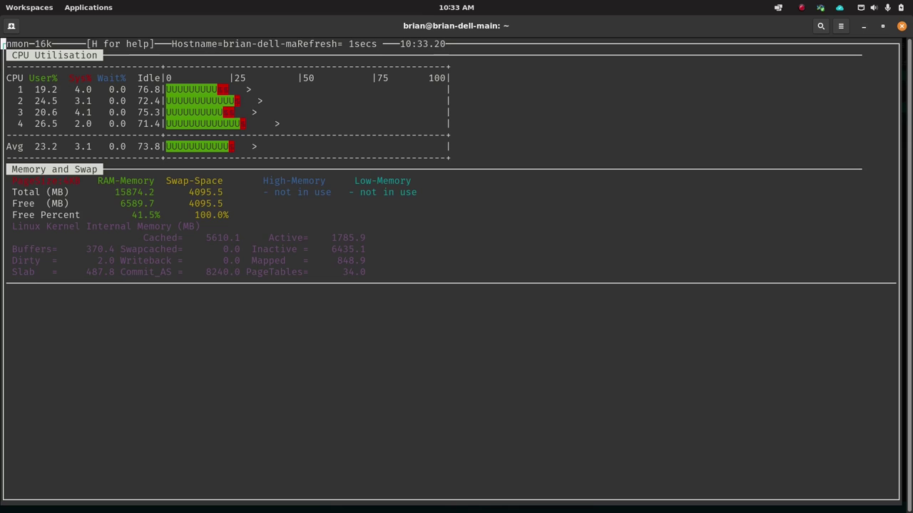
key("plus")
key("n")
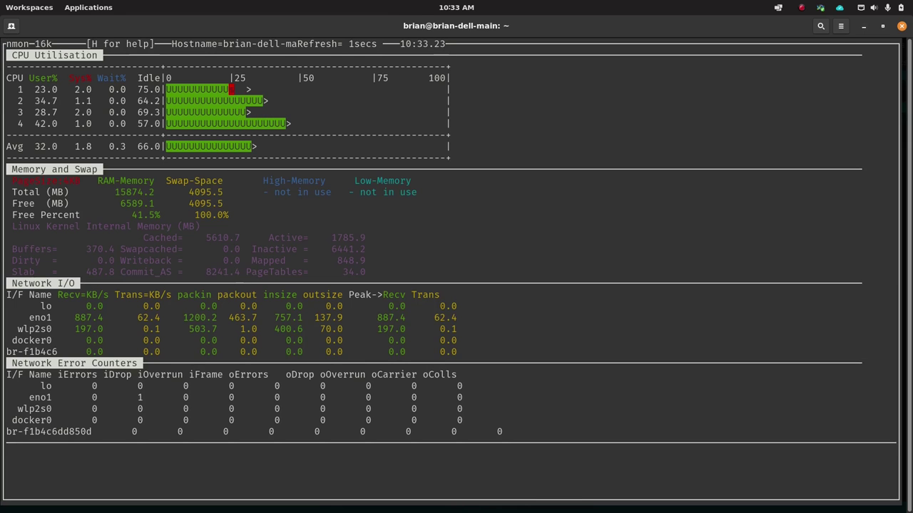
key("d")
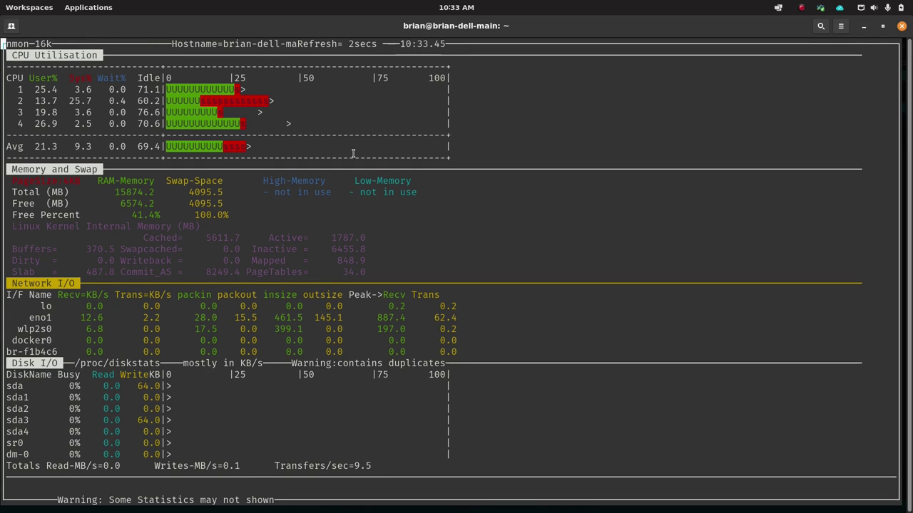
key("q")
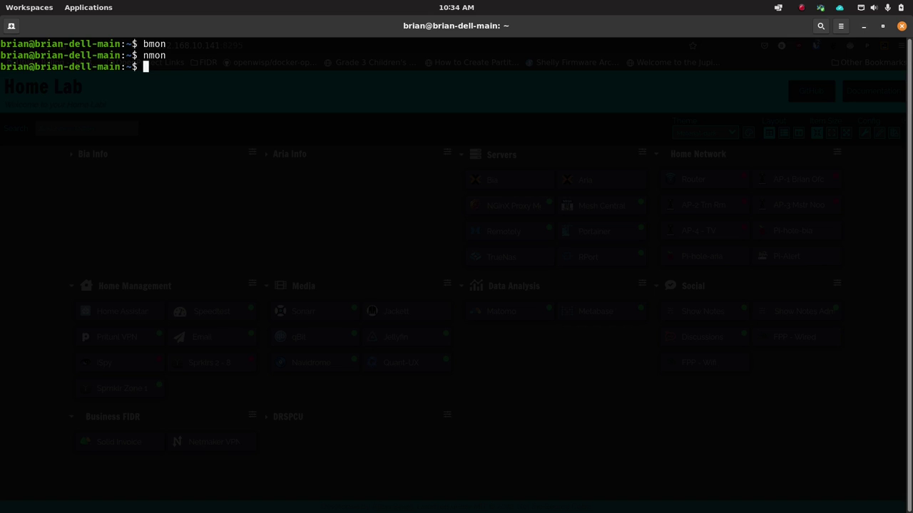
List the machine's network interfaces and addresses with ip a show, and look through the output.
type("ip a")
key("BackSpace")
key("BackSpace")
type("a show")
key("Return")
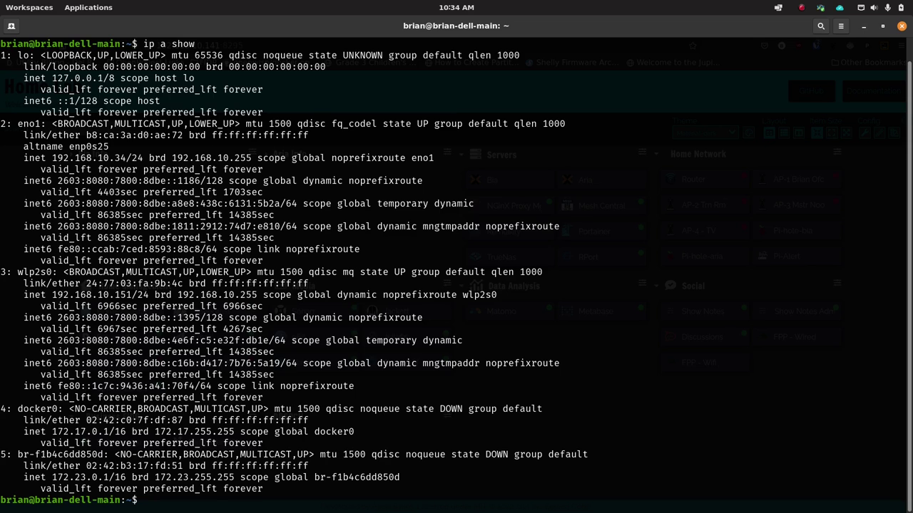
scroll(27, 207, "up", 1)
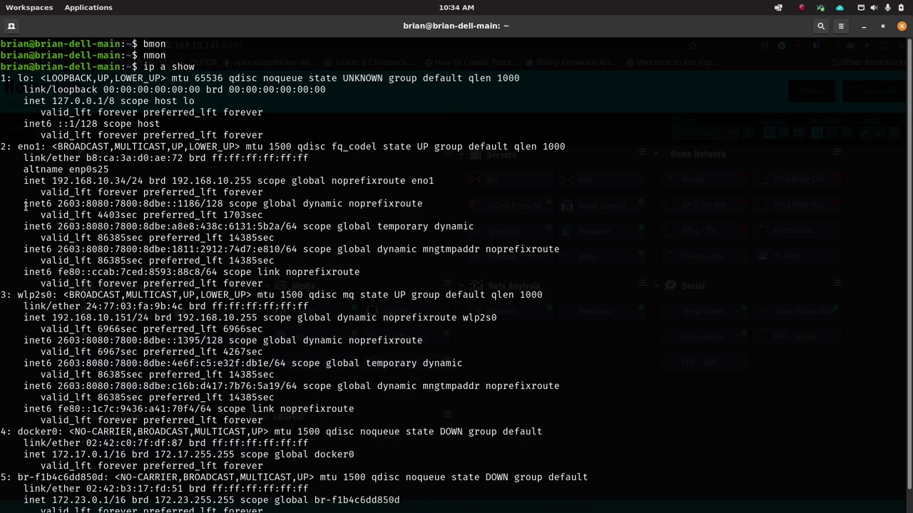
scroll(26, 207, "down", 1)
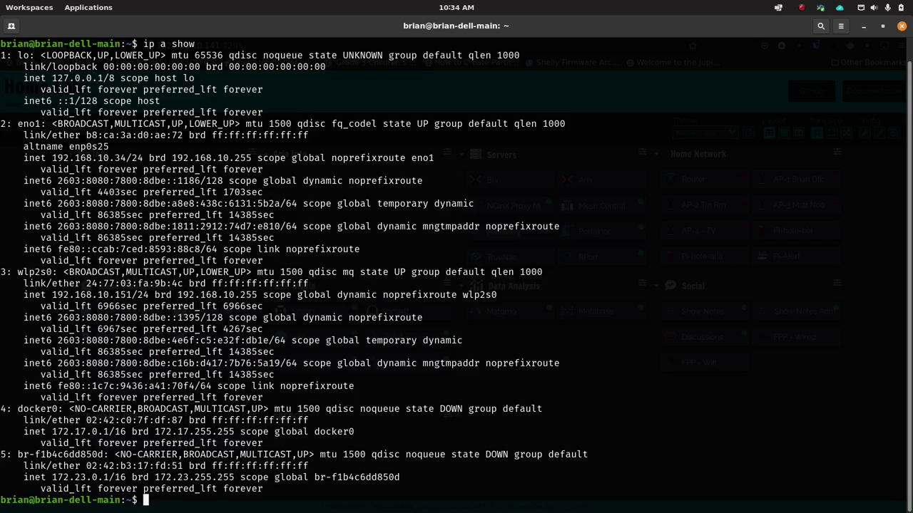
Clear the terminal and enlarge its text by two zoom levels.
type("clear")
key("Return")
type("sudo")
key("BackSpace")
key("BackSpace")
key("BackSpace")
key("BackSpace")
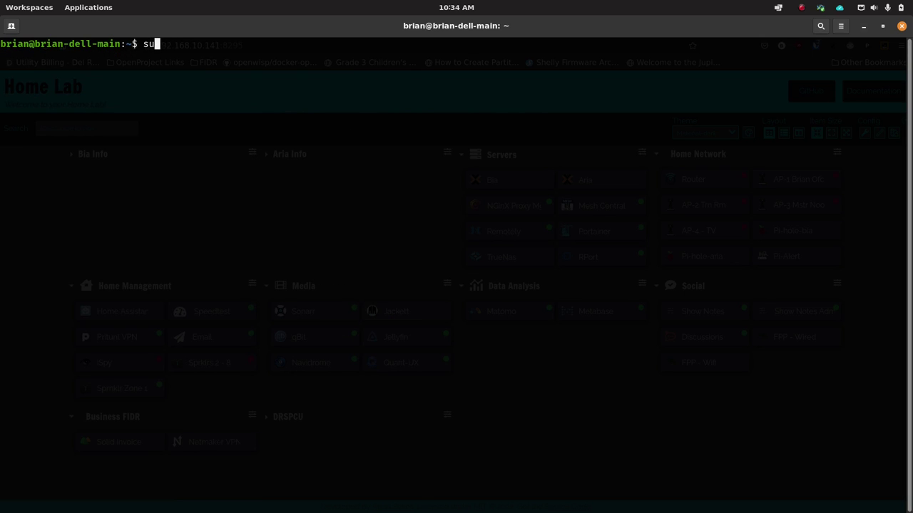
key("ctrl+plus")
key("ctrl+plus")
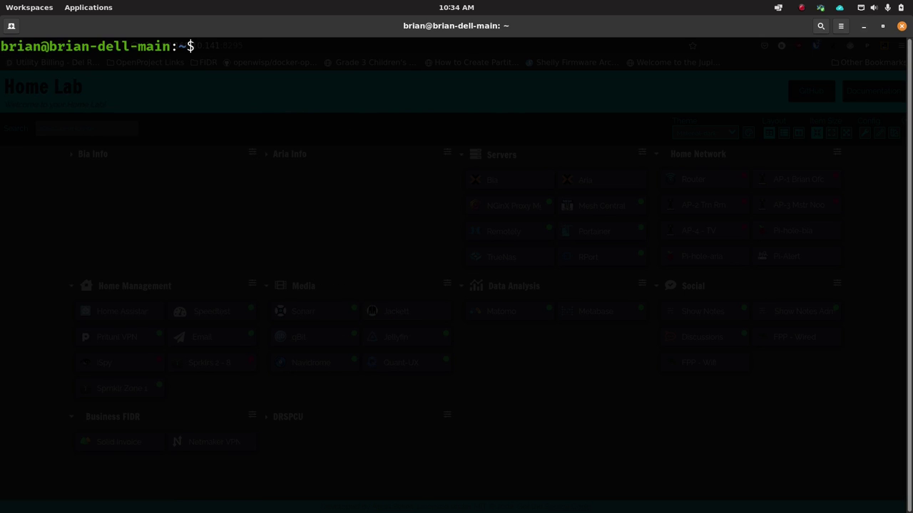
Run sudo apt install net-tools -y to install the net-tools package.
type("sudo apt")
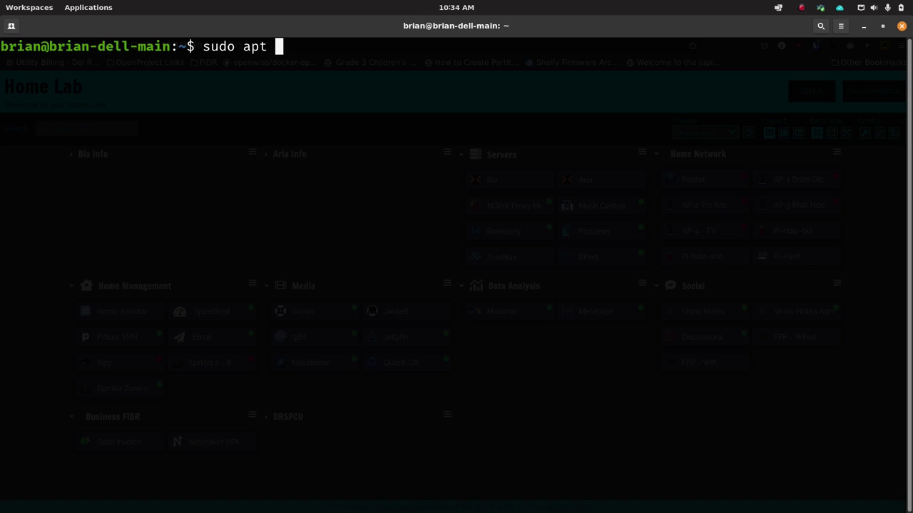
type("inst")
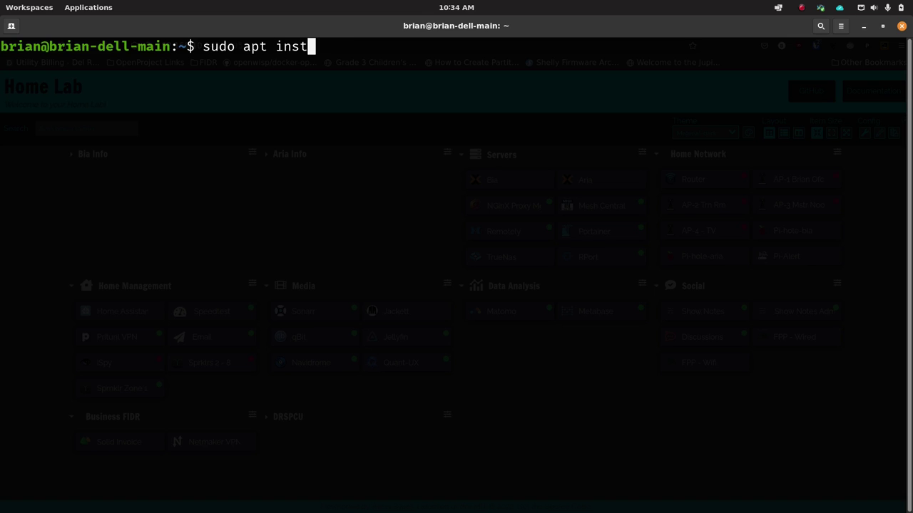
type("all net-tools -y")
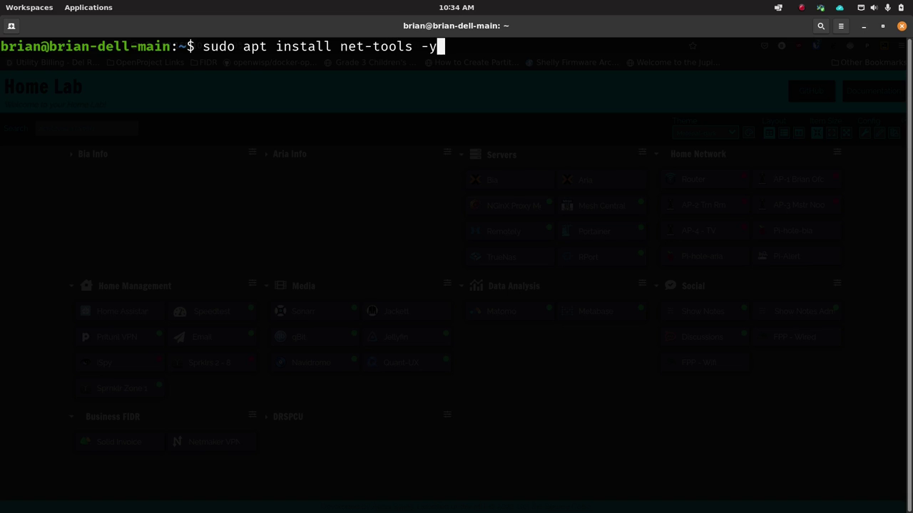
key("Return")
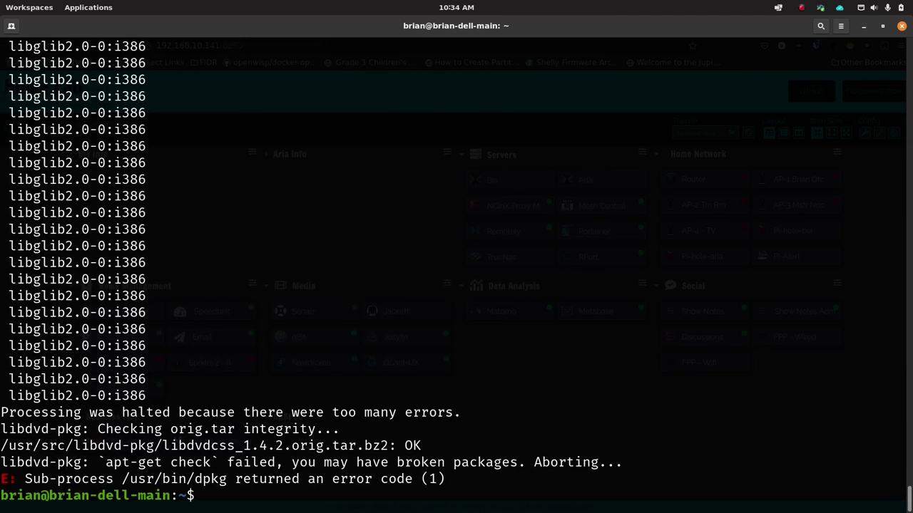
Clear the terminal and run ifconfig to list the network interfaces.
type("clear")
key("Return")
type("ifconfig")
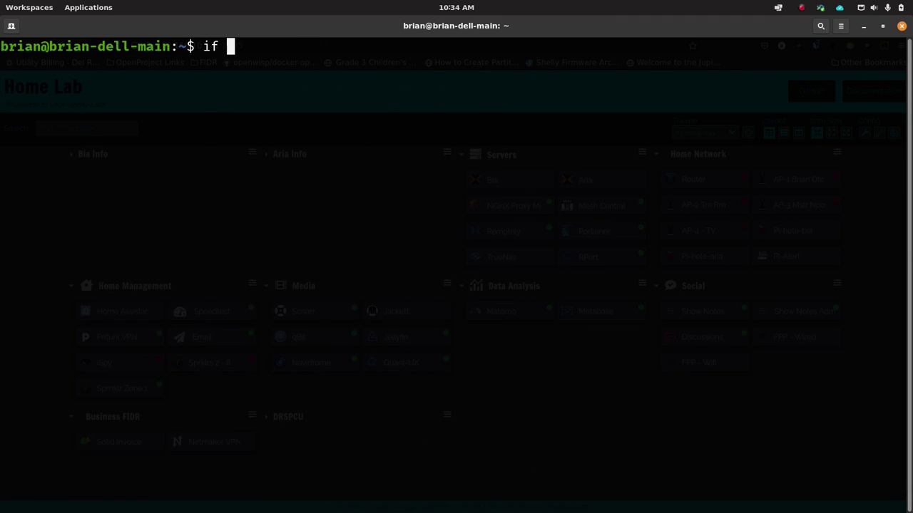
key("Return")
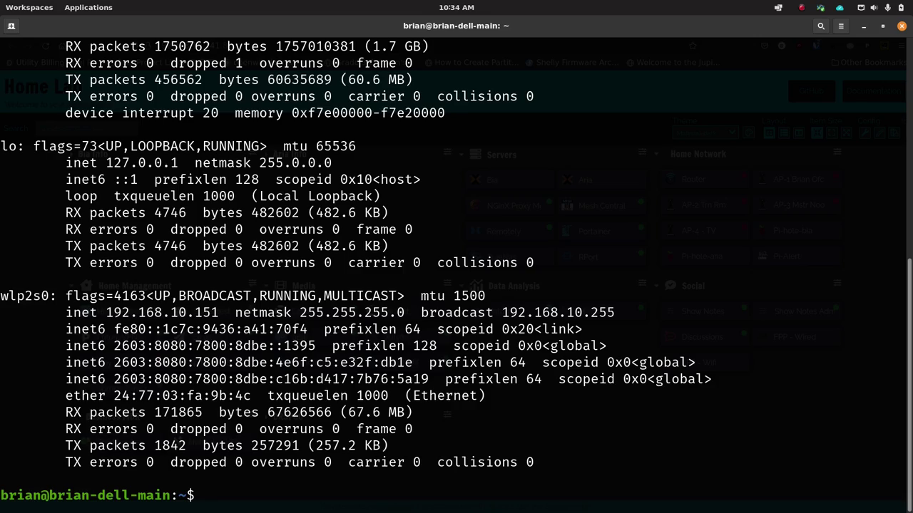
Examine the ifconfig details of the bridge, docker0, eno1, lo and wlp2s0 interfaces, highlighting the wlp2s0 IPv4 address.
scroll(38, 266, "up", 2)
scroll(38, 266, "up", 6)
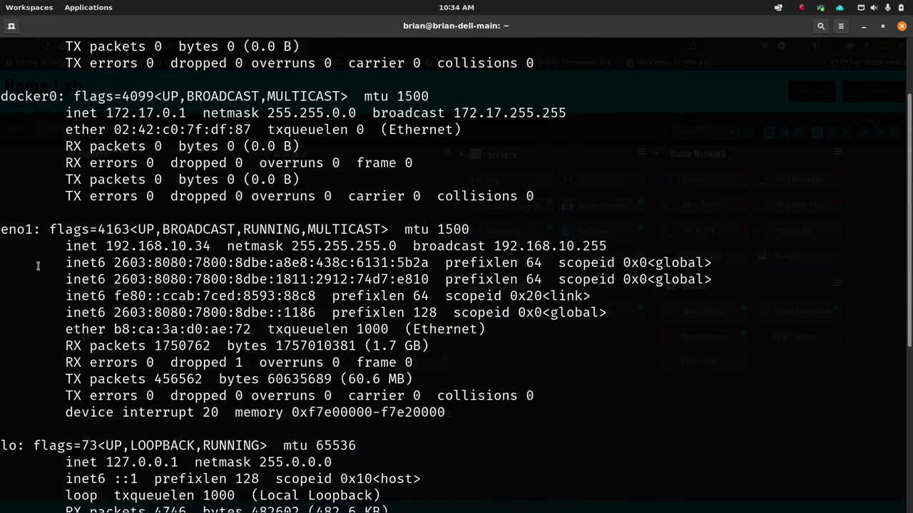
scroll(38, 266, "down", 8)
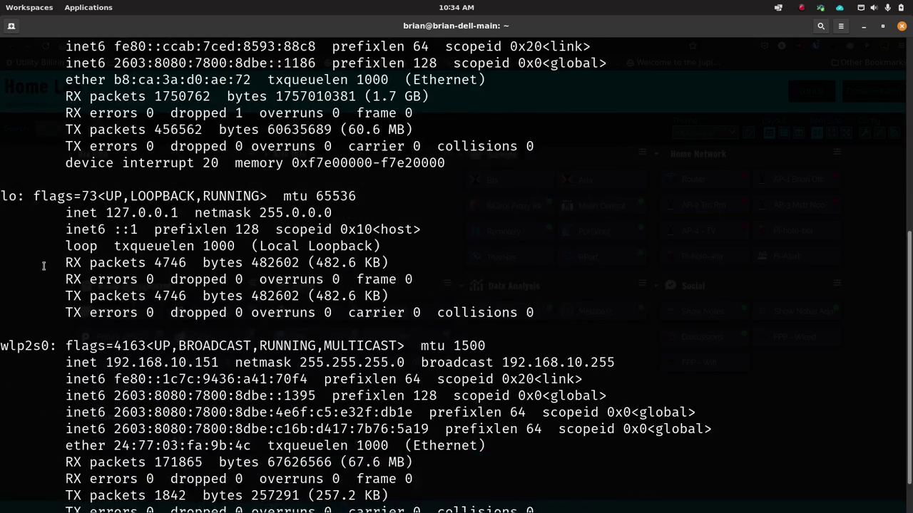
scroll(44, 367, "up", 1)
scroll(44, 368, "down", 1)
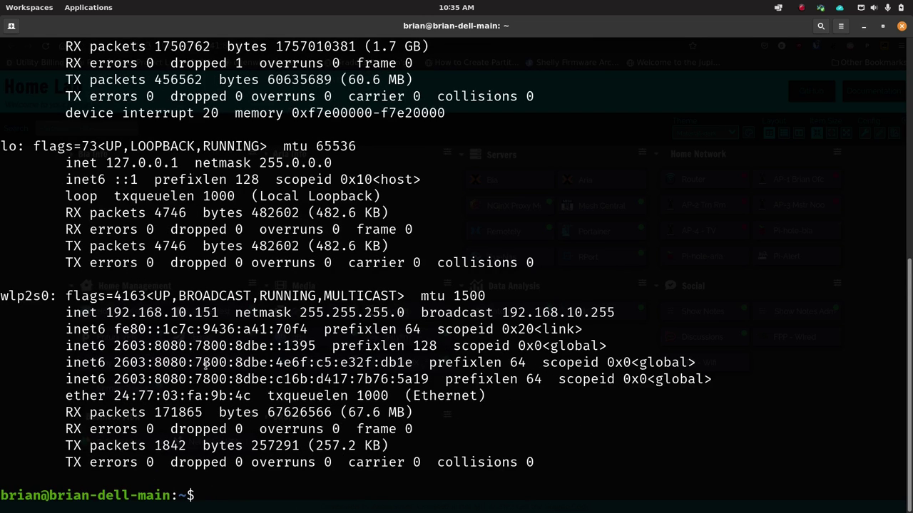
scroll(151, 344, "up", 7)
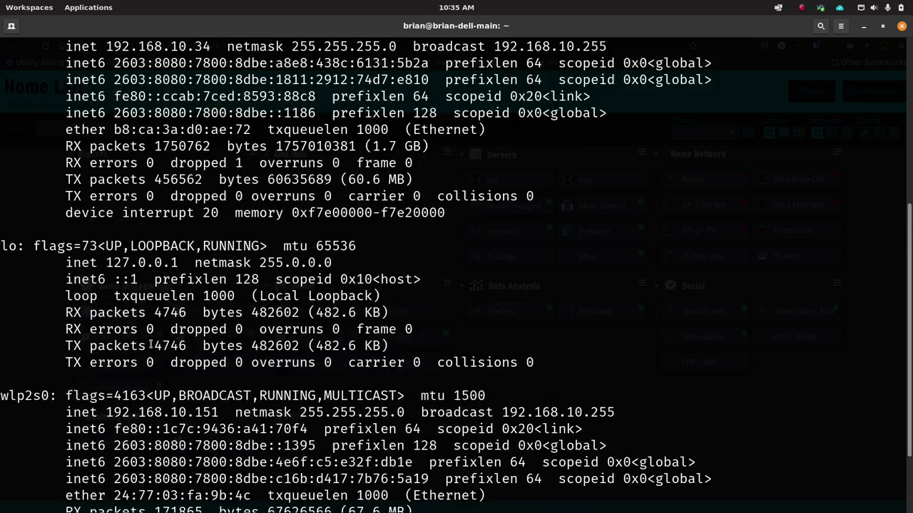
scroll(151, 344, "up", 1)
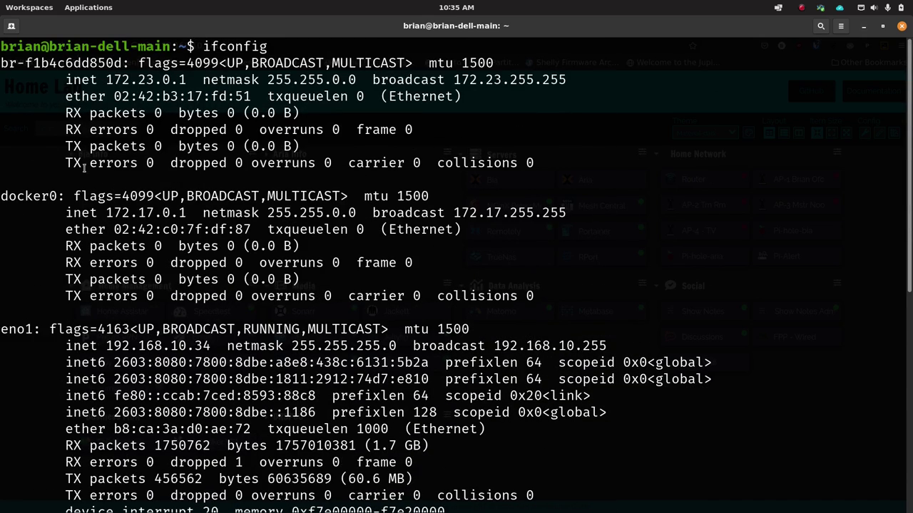
scroll(45, 389, "down", 6)
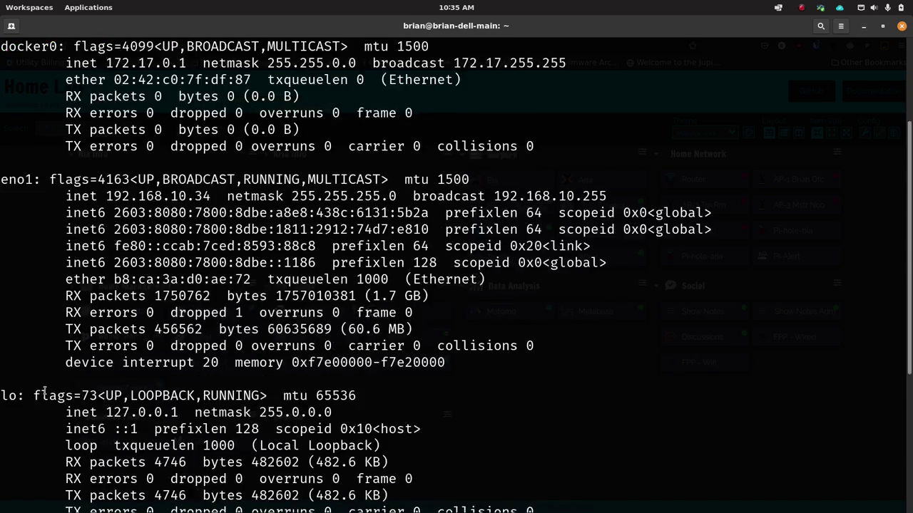
scroll(47, 387, "down", 2)
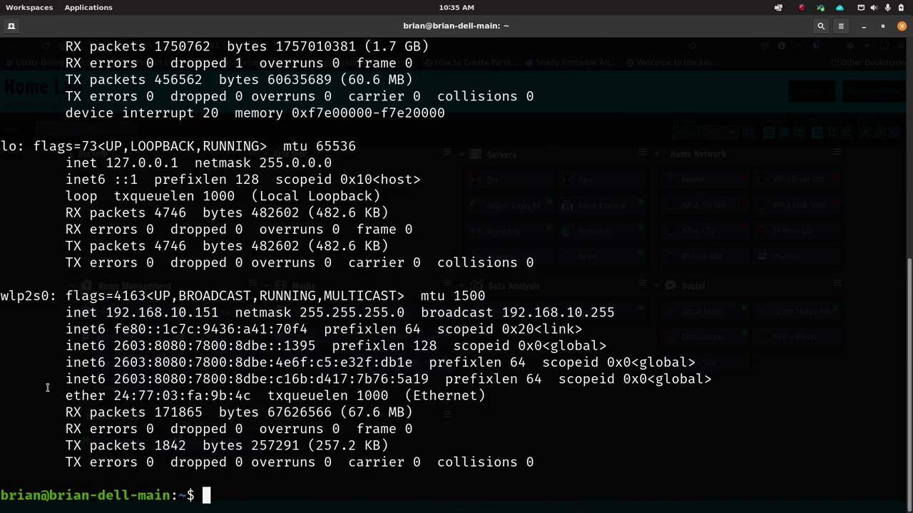
left_click_drag(219, 313, 103, 308)
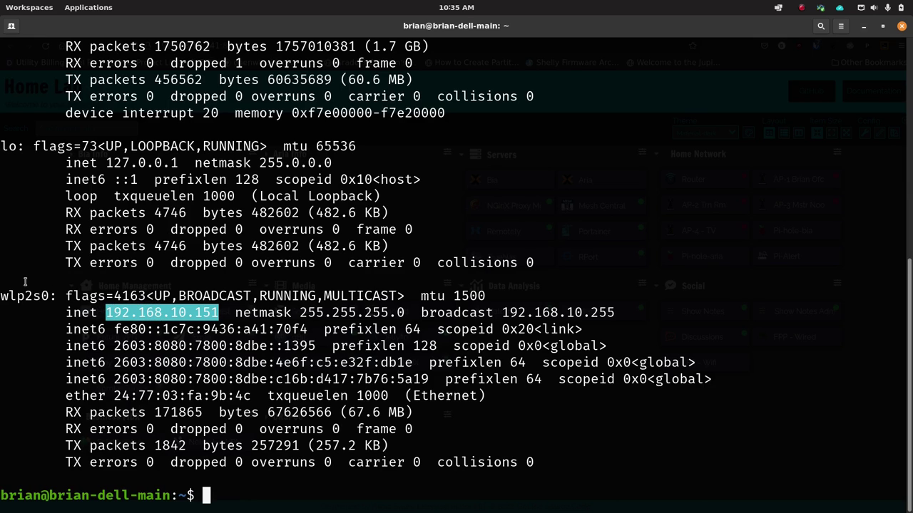
scroll(26, 283, "up", 8)
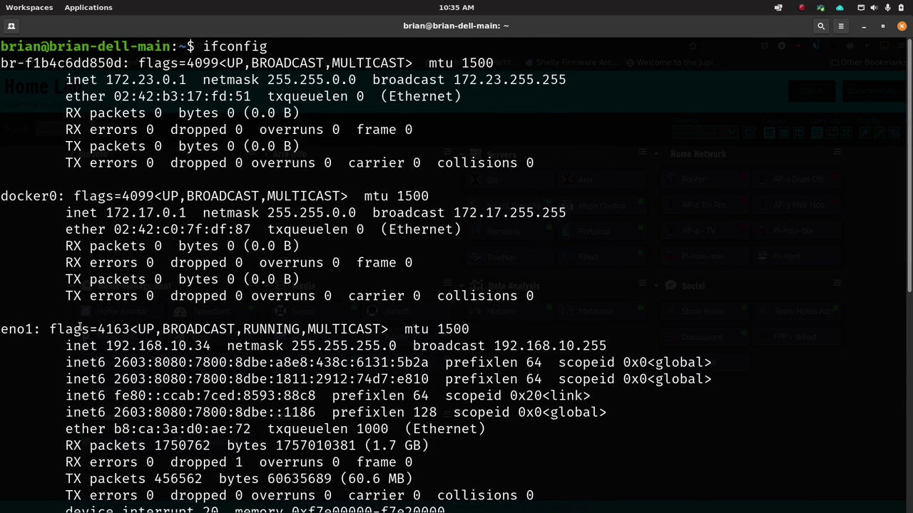
Highlight the eno1 IPv4 address in the ifconfig output, check the remaining interfaces and clear the terminal.
left_click_drag(106, 346, 211, 346)
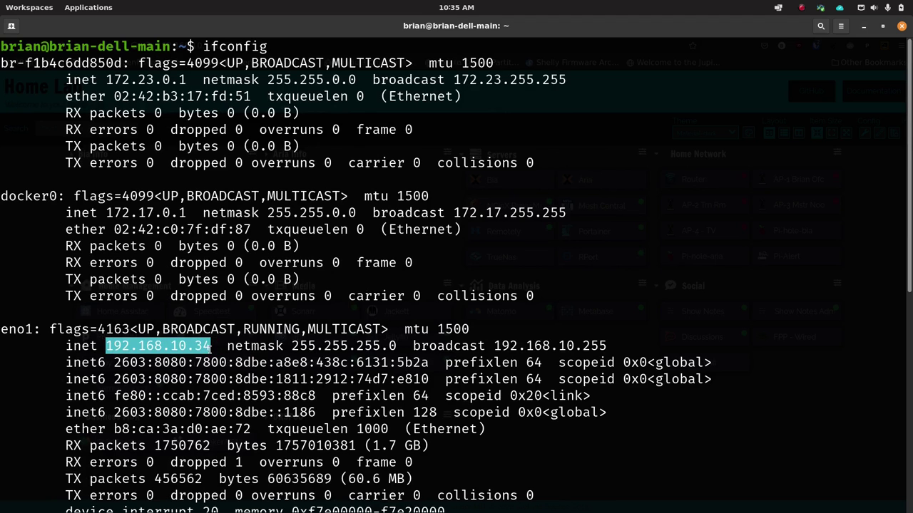
scroll(251, 379, "down", 8)
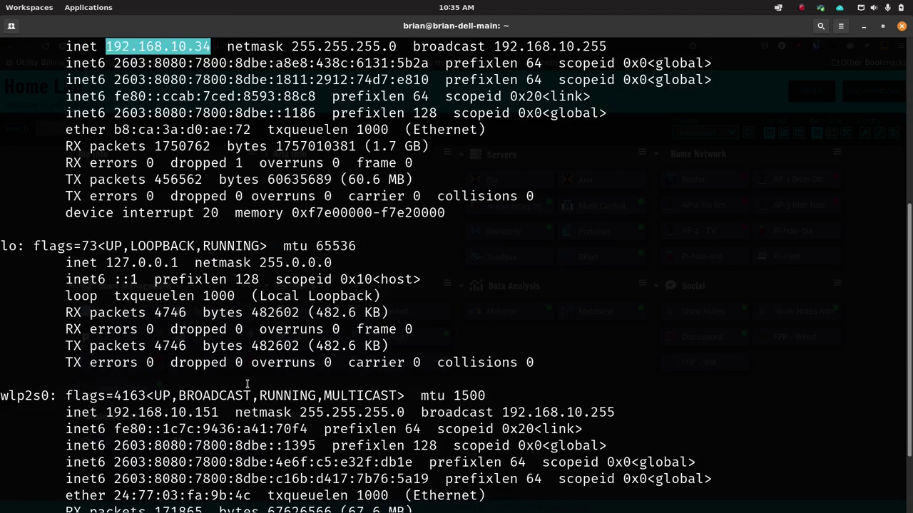
type("cler")
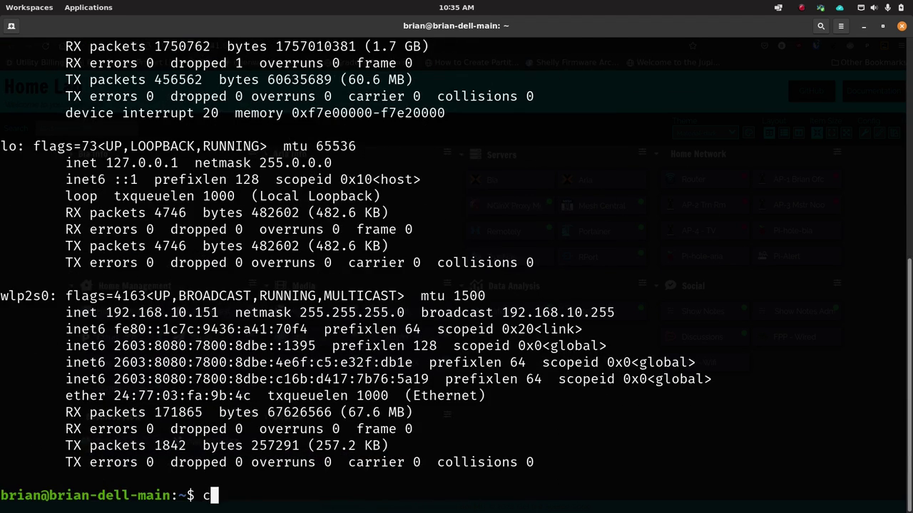
key("Return")
type("clear")
key("Return")
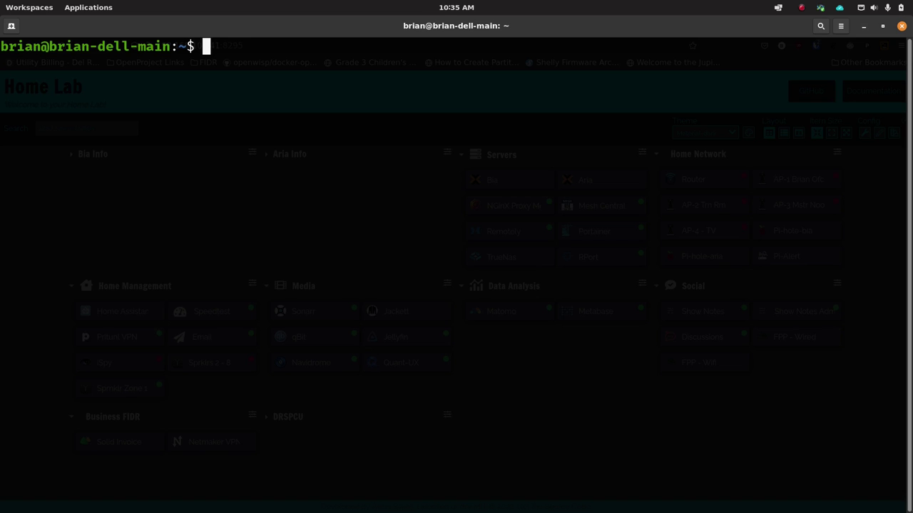
Run ip a show eno1 to display only that interface's details, and clear the terminal.
type("ip a show ")
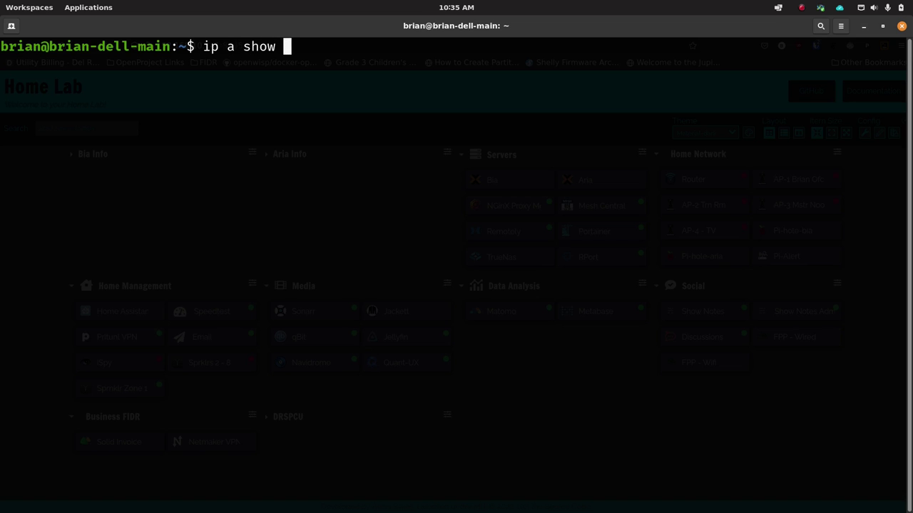
type("eno1")
key("Return")
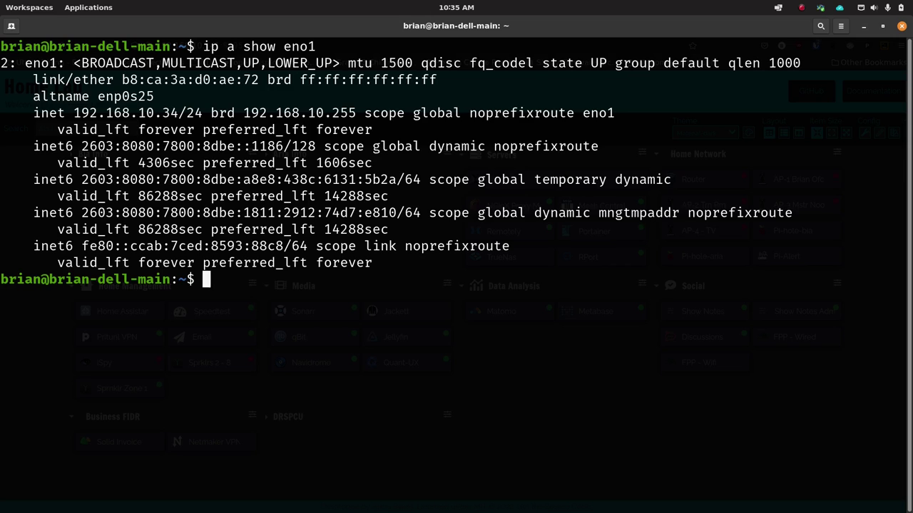
type("clear")
key("Return")
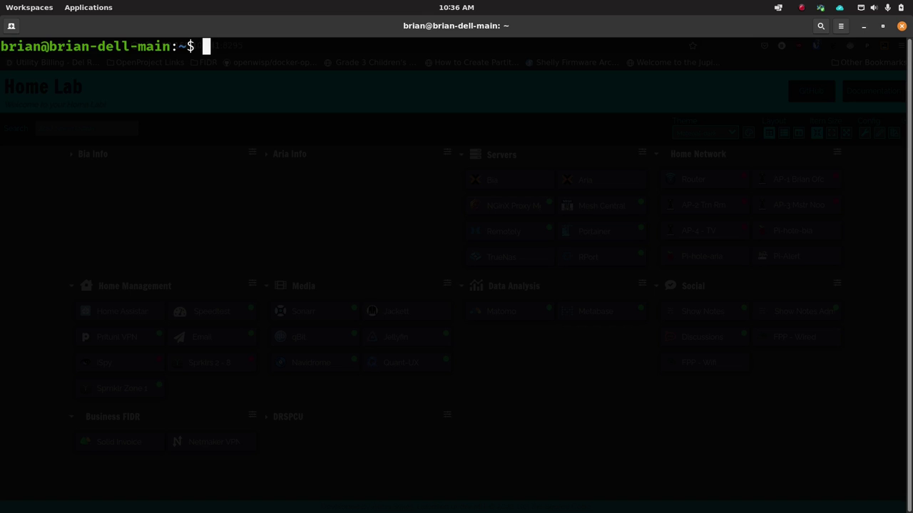
Write the software names docker docker-compose nginx-proxy-manager portainer-ce at the prompt without running them.
type("docker docker")
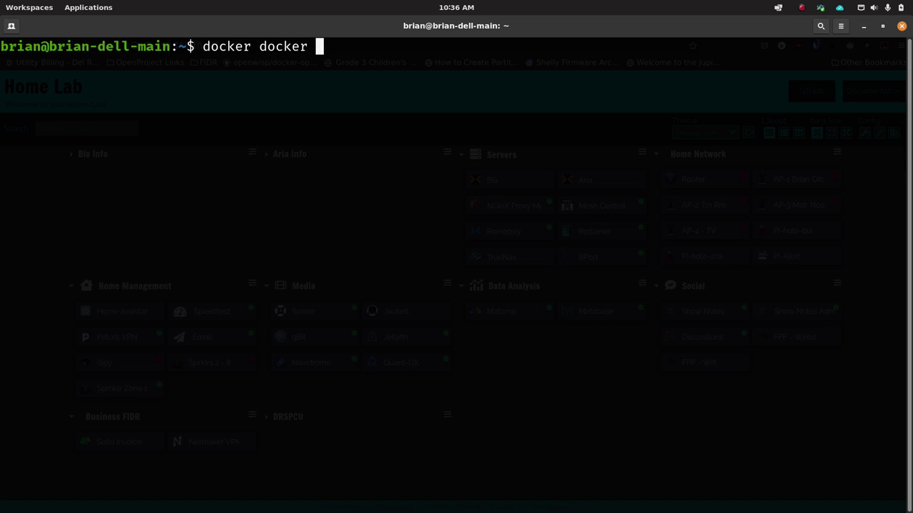
key("BackSpace")
type("-compose ")
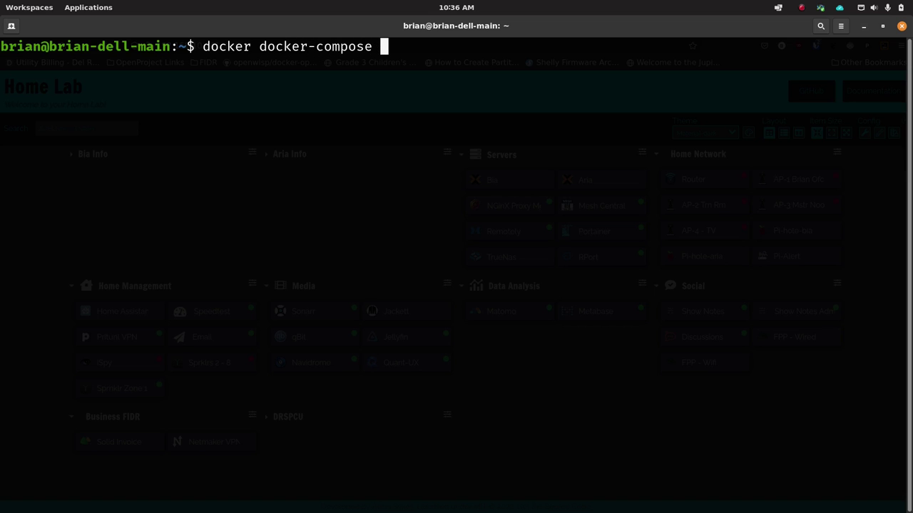
type("nginx-proxy")
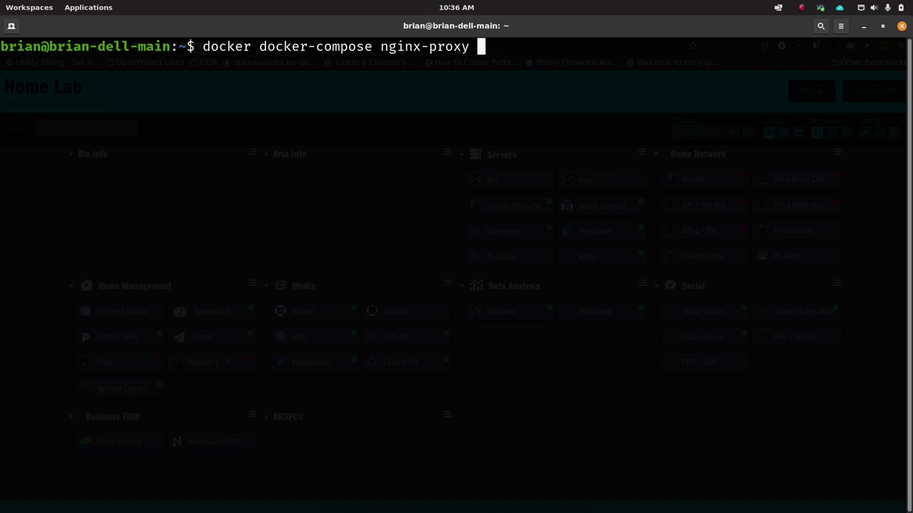
key("BackSpace")
type("-manager")
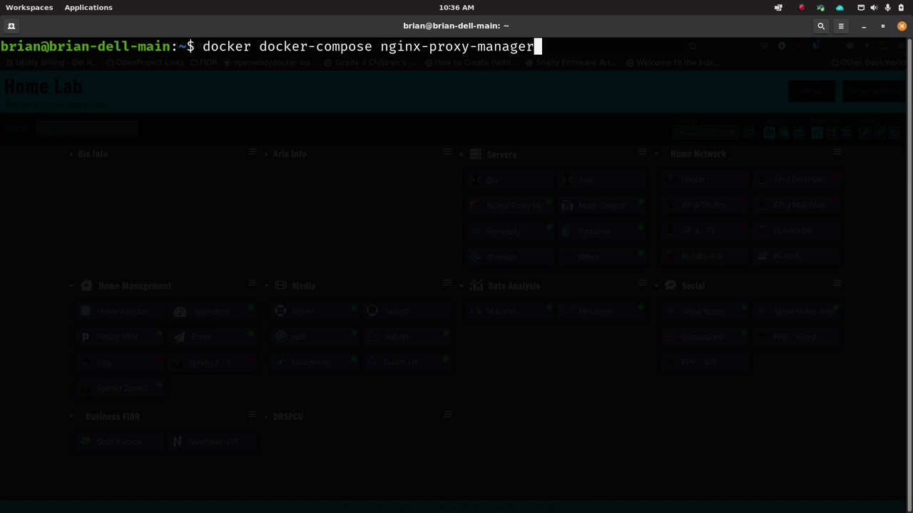
type(" portainer-ce")
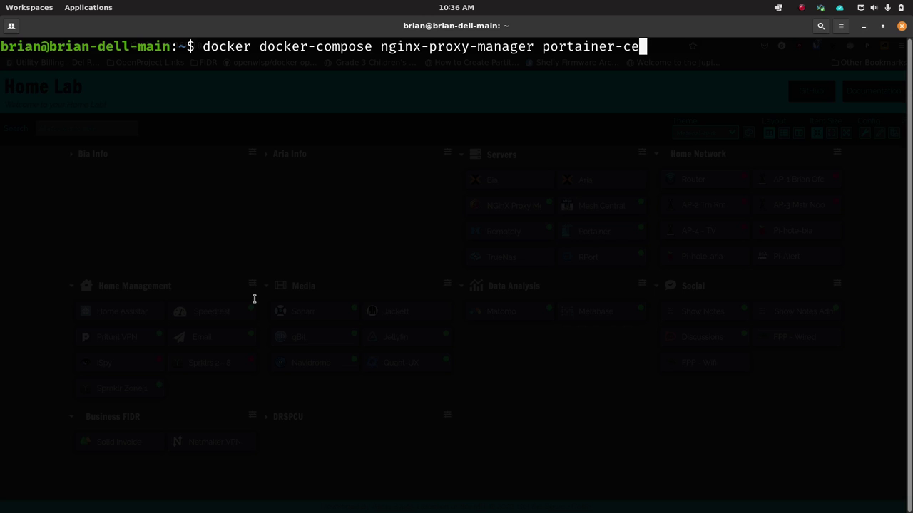
Erase the whole list of software names from the prompt.
key("BackSpace")
key("BackSpace")
key("BackSpace")
key("BackSpace")
key("BackSpace")
key("BackSpace")
key("BackSpace")
key("BackSpace")
key("BackSpace")
key("BackSpace")
key("BackSpace")
key("BackSpace")
key("BackSpace")
key("BackSpace")
key("BackSpace")
key("BackSpace")
key("BackSpace")
key("BackSpace")
key("BackSpace")
key("BackSpace")
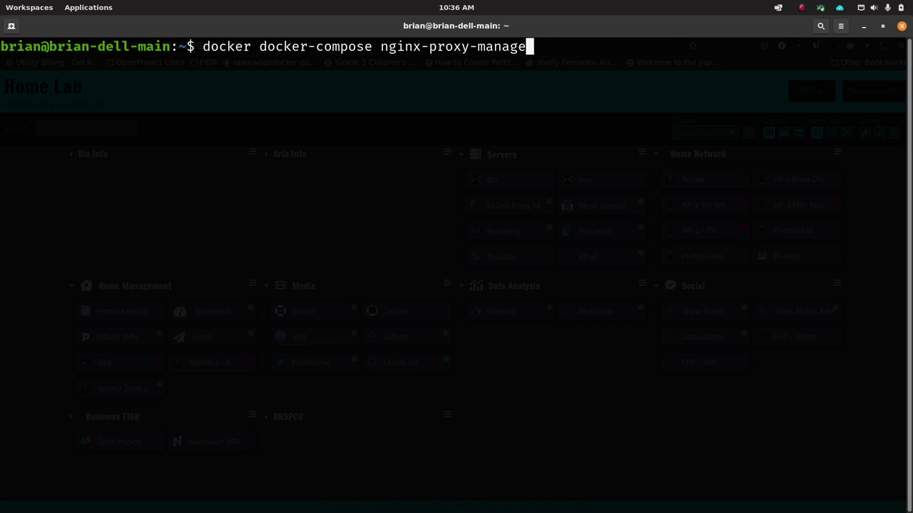
key("BackSpace")
key("BackSpace")
key("BackSpace")
key("BackSpace")
key("BackSpace")
key("BackSpace")
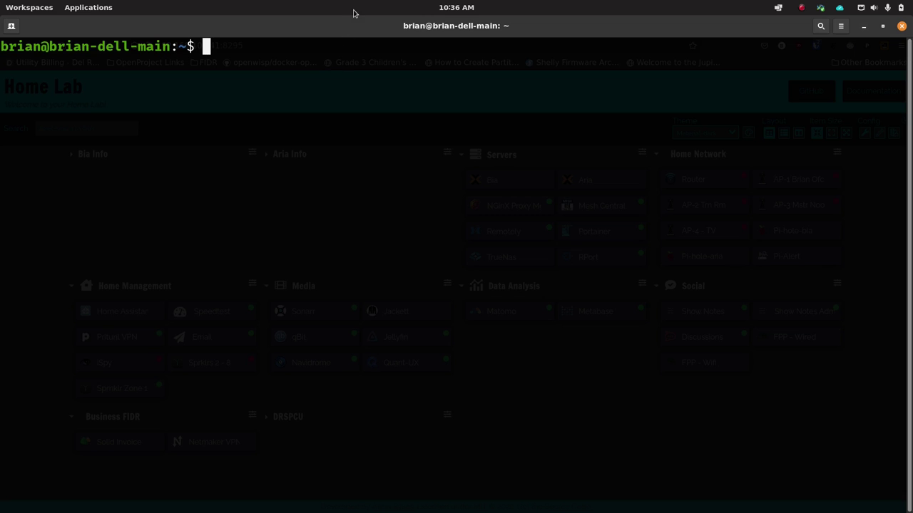
Hide the terminal window to return to the Dashy home lab page in the browser.
left_click_drag(374, 23, 384, 44)
key("super+h")
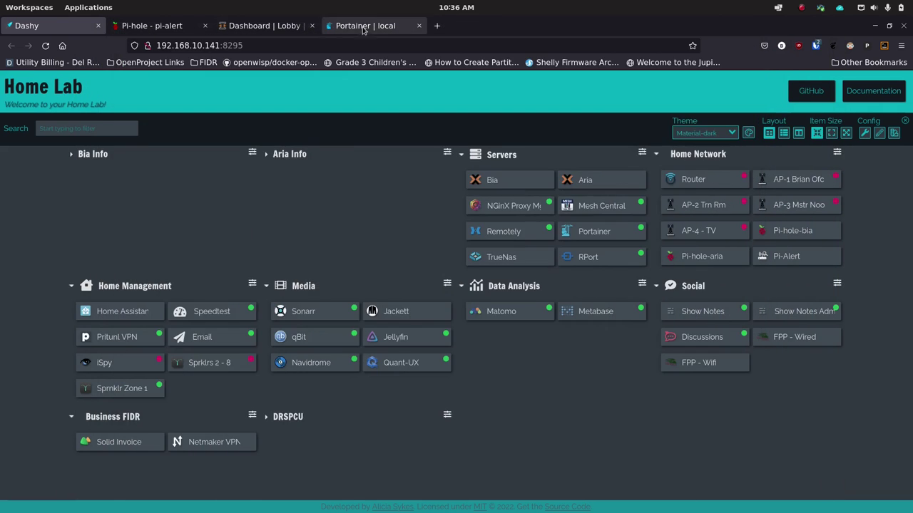